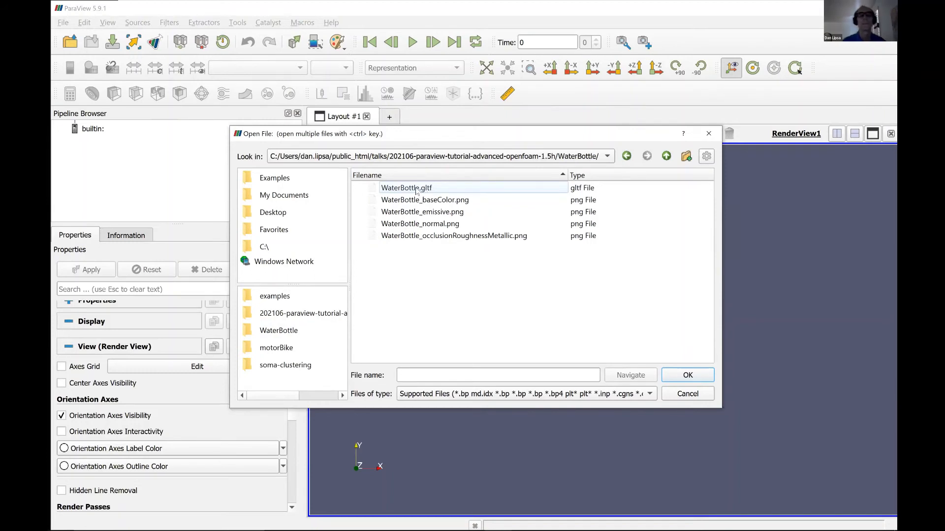
Open WaterBottle.gltf, expand its reader properties and apply them to show the bottle in the render view.
double_click(417, 192)
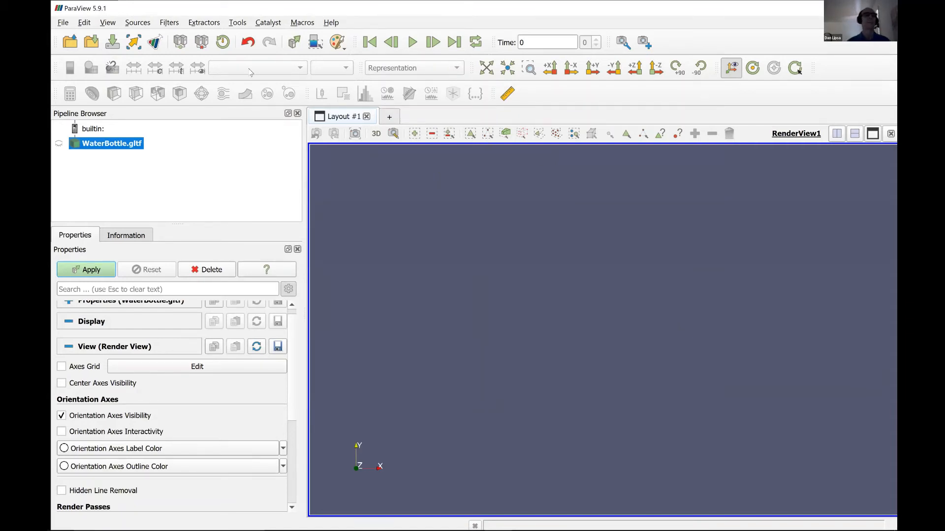
left_click(237, 24)
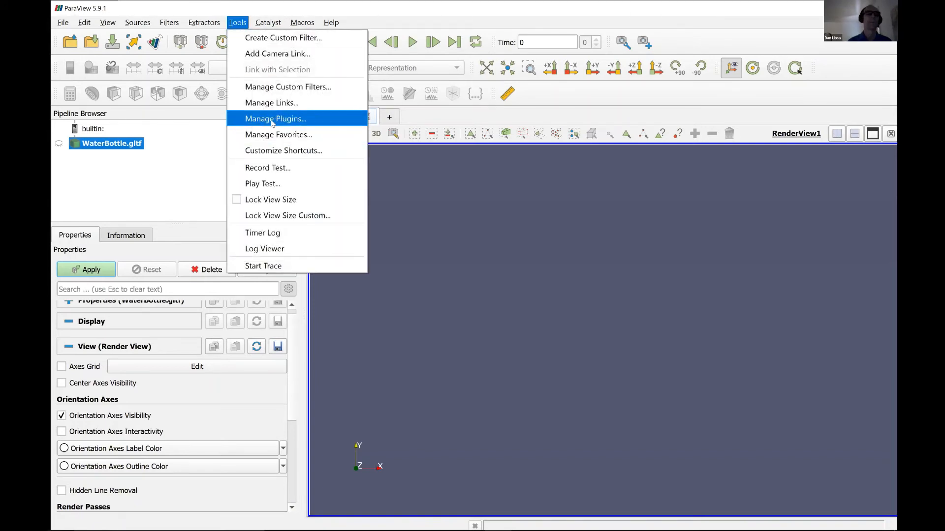
left_click(437, 237)
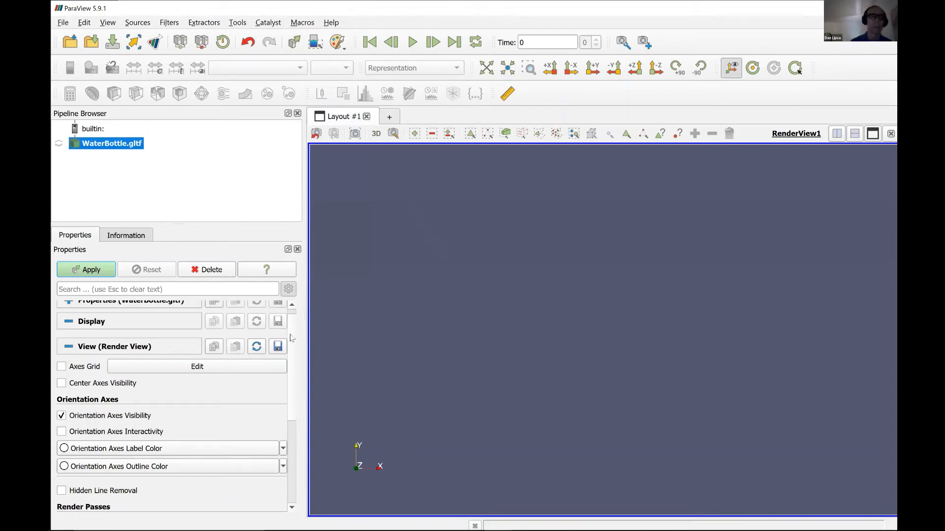
left_click(292, 306)
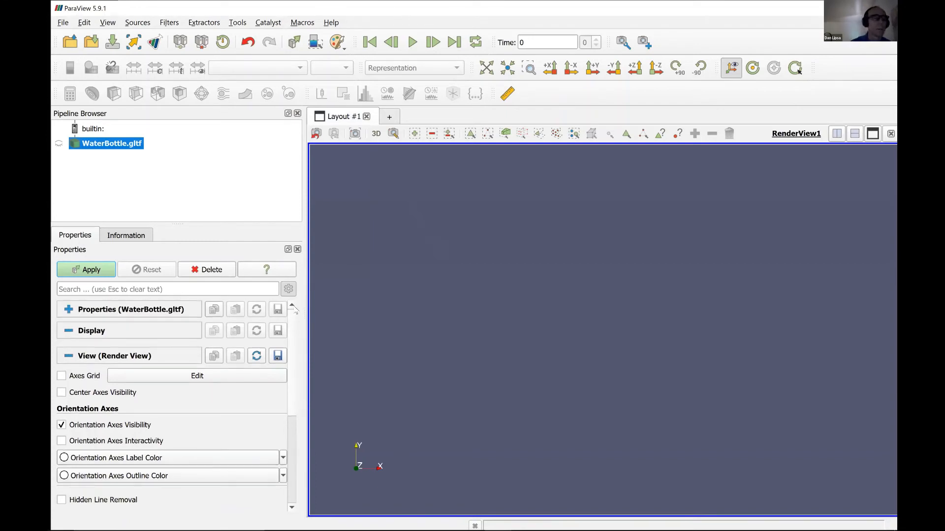
left_click(68, 309)
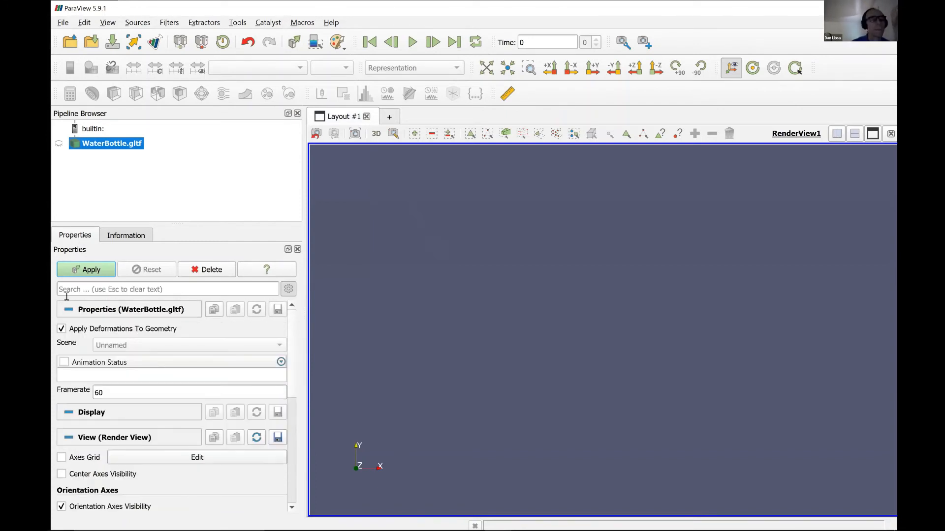
left_click(79, 269)
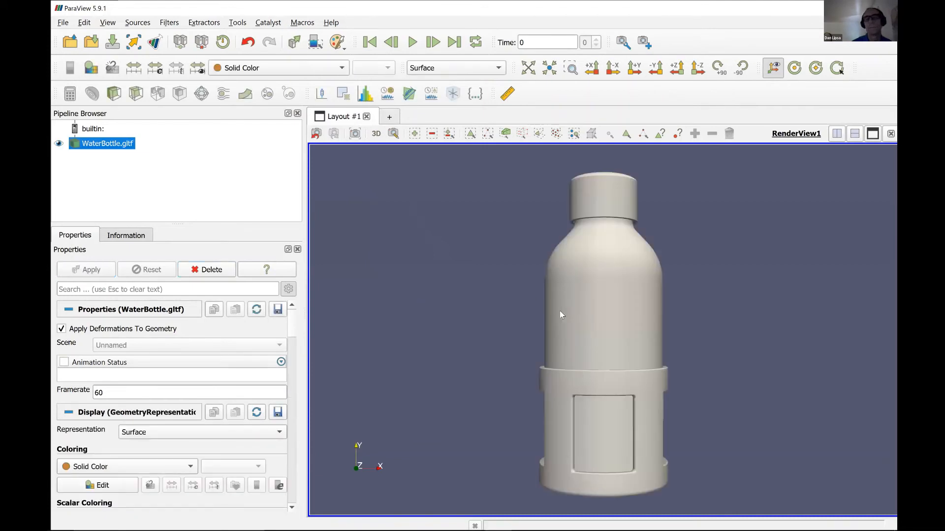
mouse_move(559, 312)
left_mouse_down()
mouse_move(510, 315)
mouse_move(563, 361)
mouse_move(551, 311)
mouse_move(510, 324)
mouse_move(586, 338)
mouse_move(546, 301)
left_mouse_up()
mouse_move(610, 323)
left_mouse_down()
mouse_move(595, 326)
mouse_move(617, 326)
left_mouse_up()
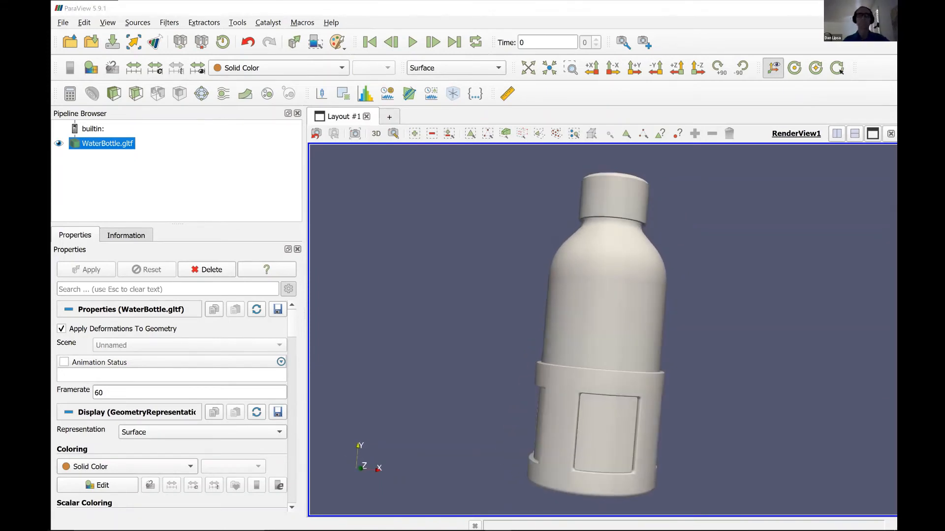
Consult the Textured Gouraud slide and select NORMAL as the normal array in the bottle's lighting properties.
key("alt+Tab")
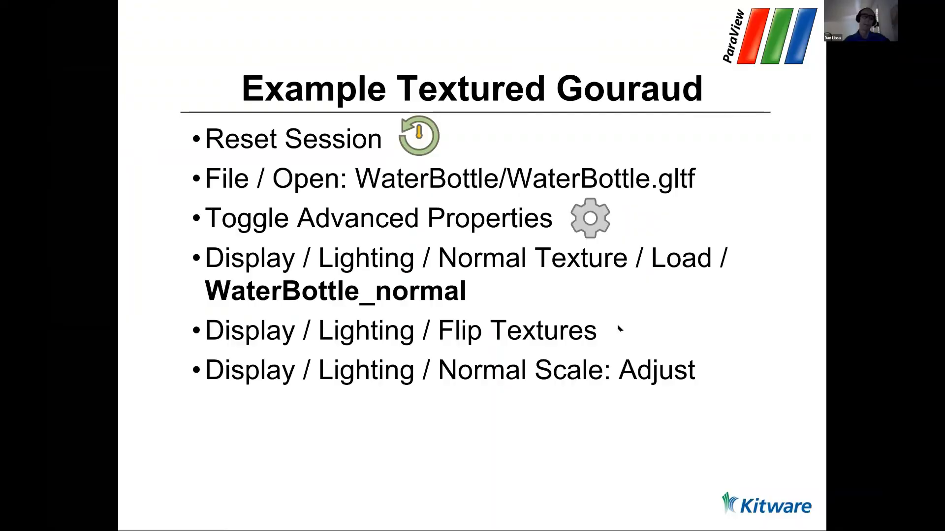
key("alt+Tab")
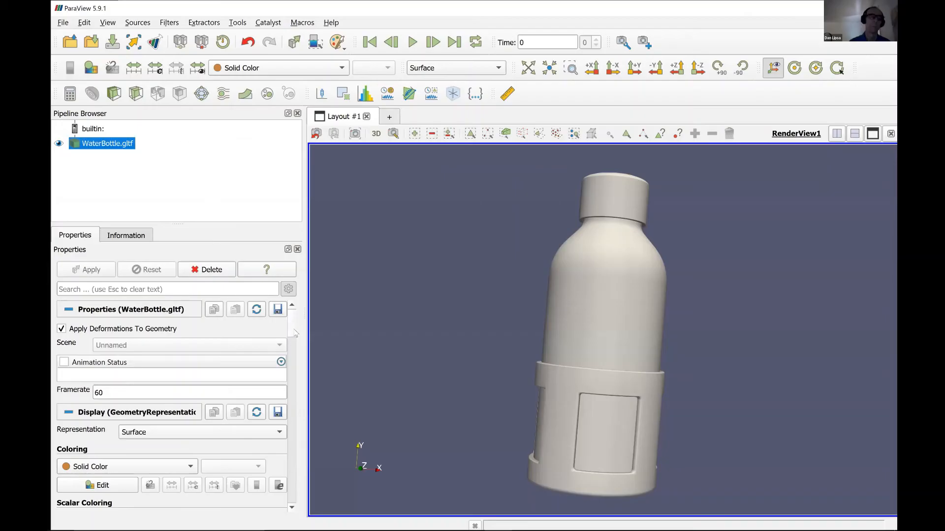
scroll(296, 335, "down", 3)
scroll(295, 345, "down", 2)
scroll(295, 349, "up", 5)
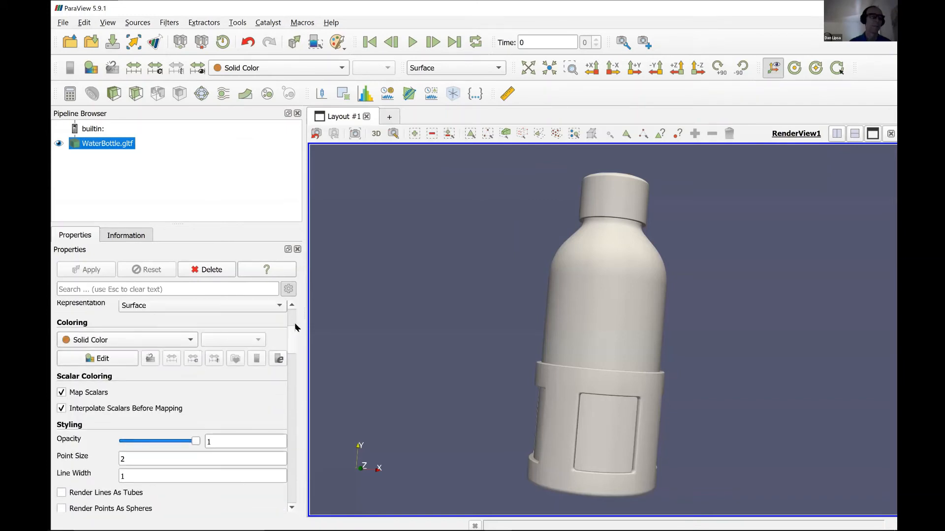
scroll(294, 350, "down", 6)
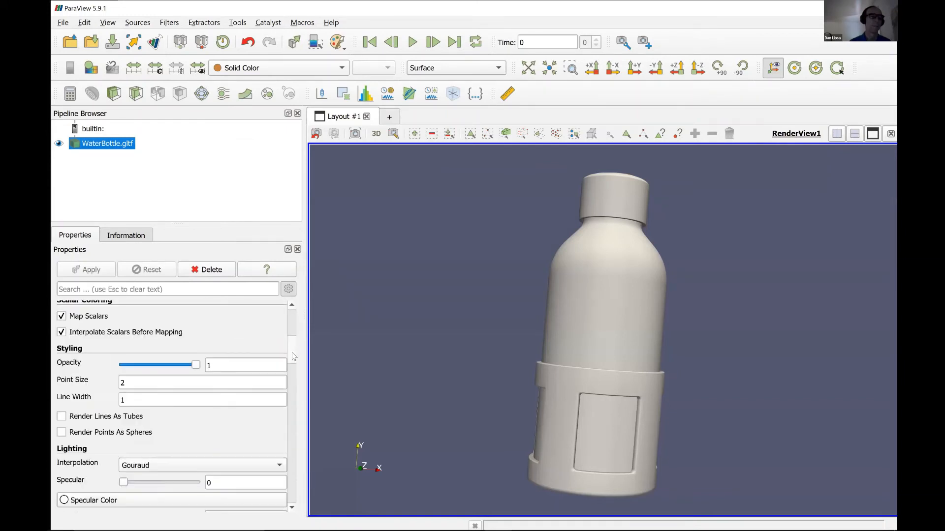
scroll(293, 363, "down", 3)
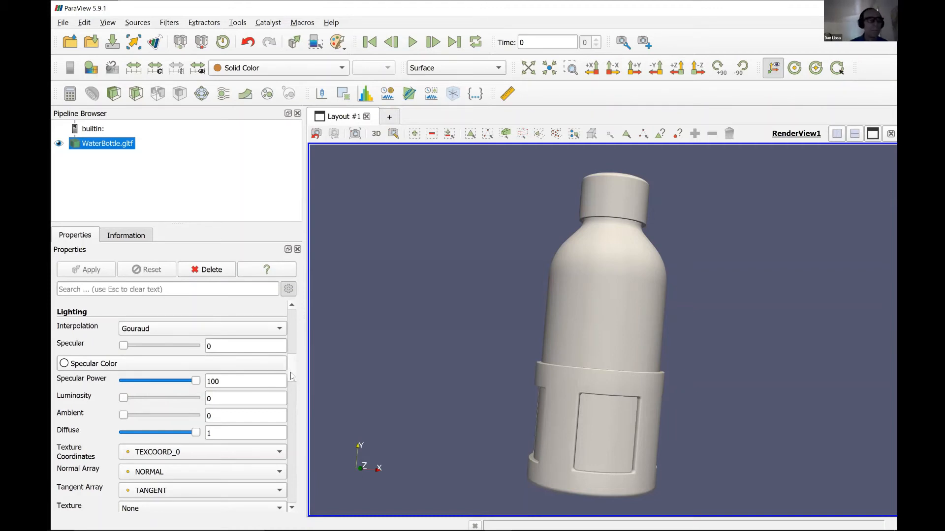
scroll(288, 376, "down", 3)
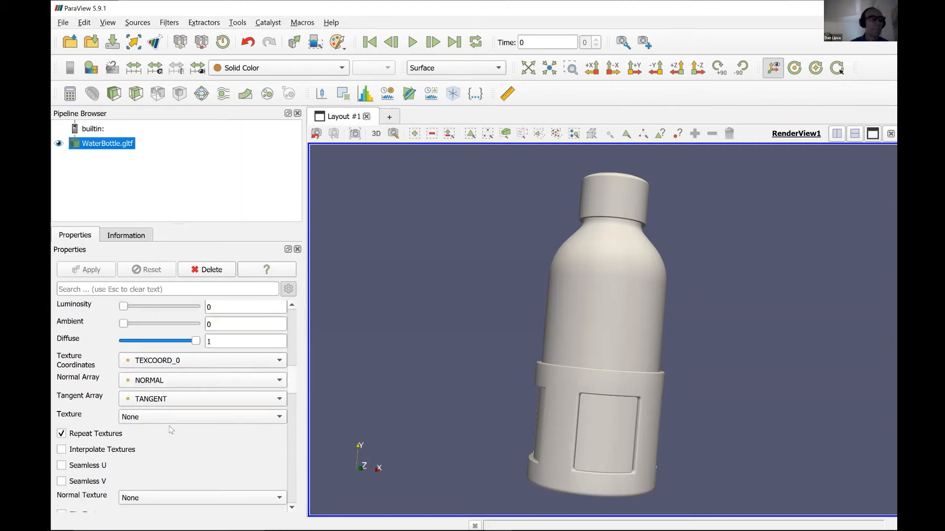
left_click(145, 382)
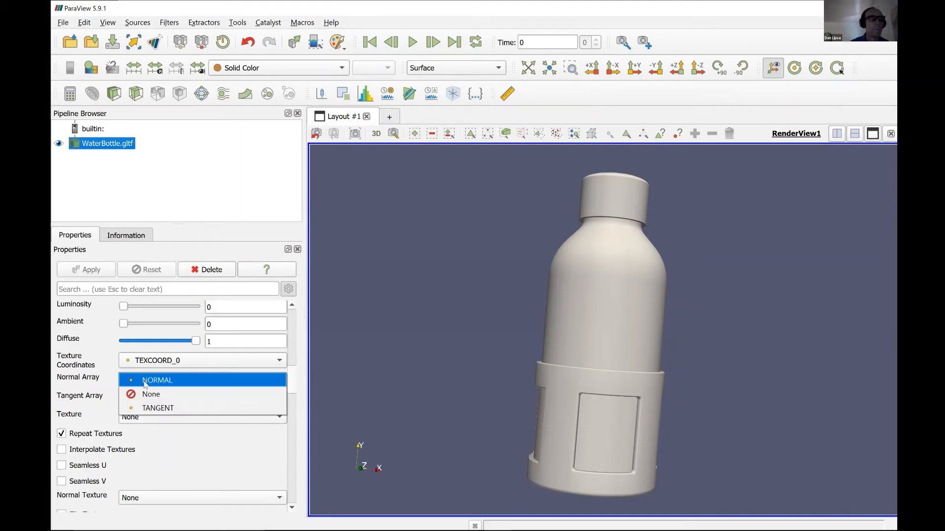
left_click(148, 380)
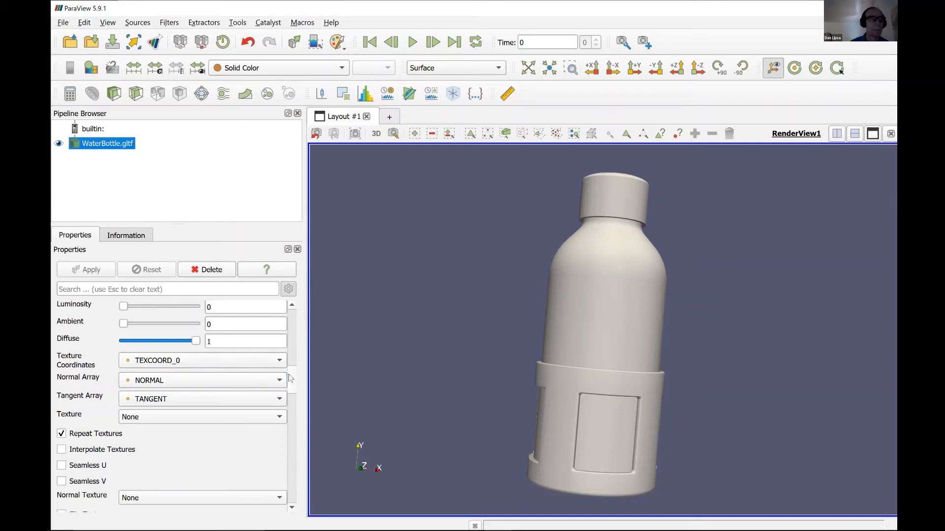
Load WaterBottle_normal.png from the WaterBottle folder as the bottle's normal texture.
scroll(290, 383, "down", 2)
scroll(290, 381, "down", 3)
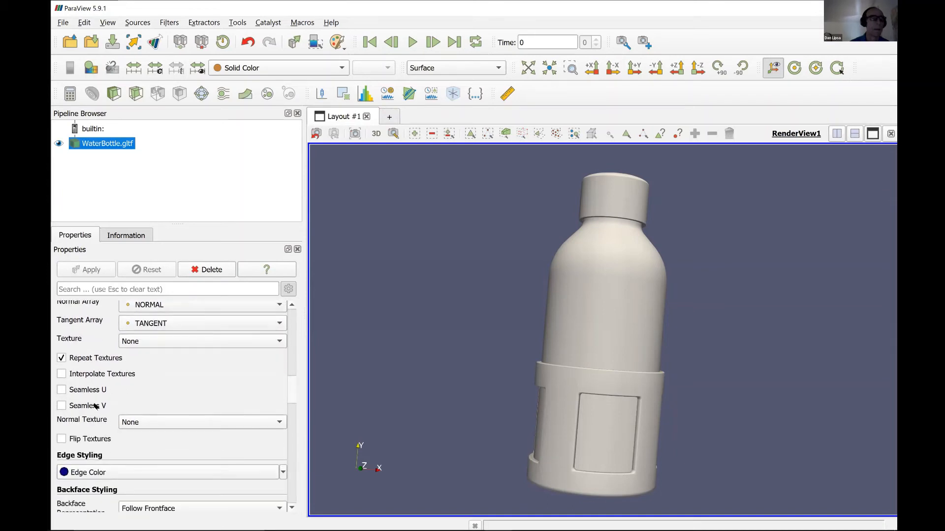
left_click(137, 424)
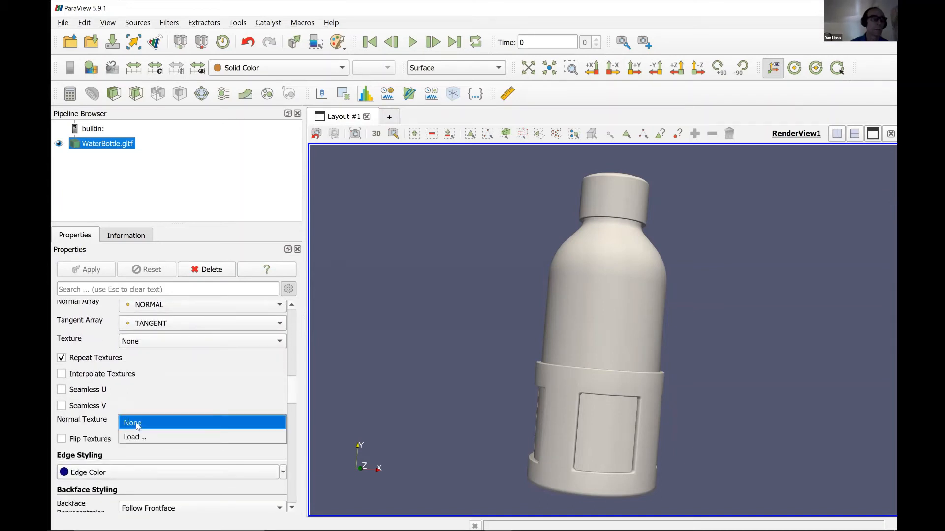
left_click(135, 436)
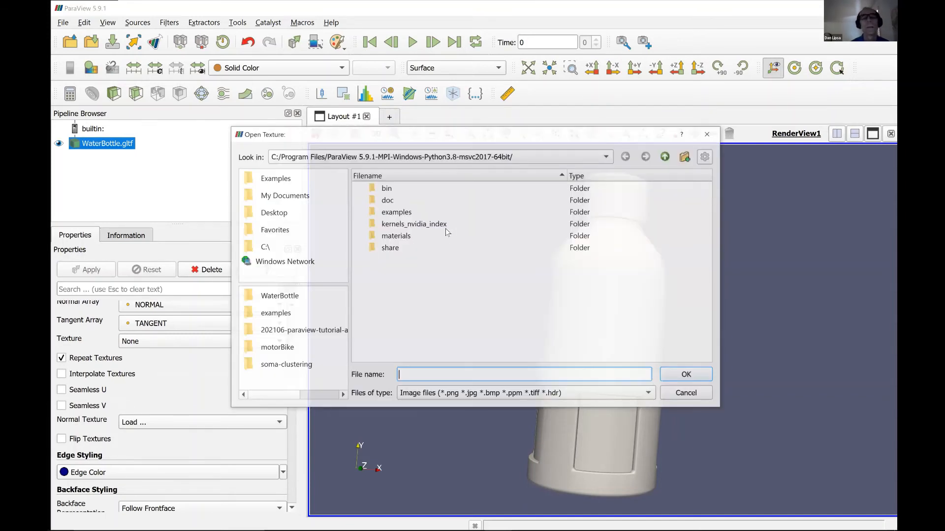
left_click(445, 212)
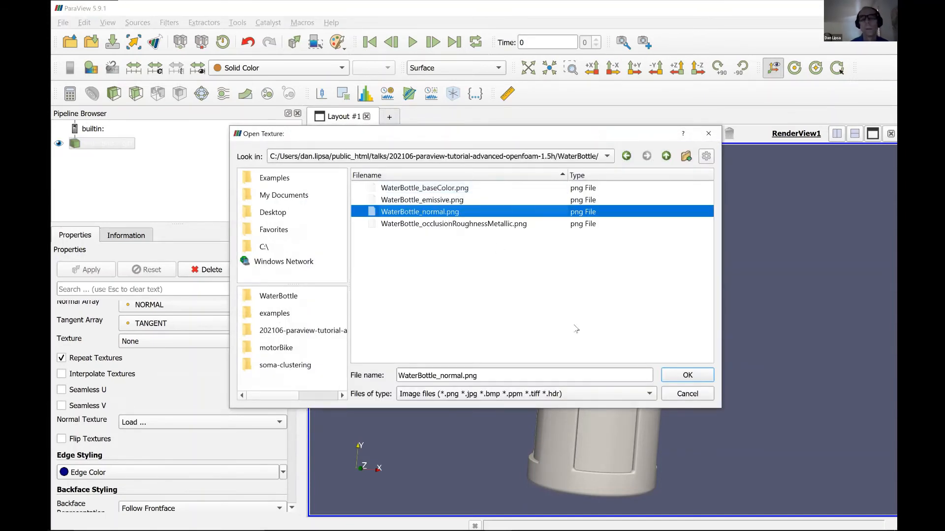
left_click(676, 378)
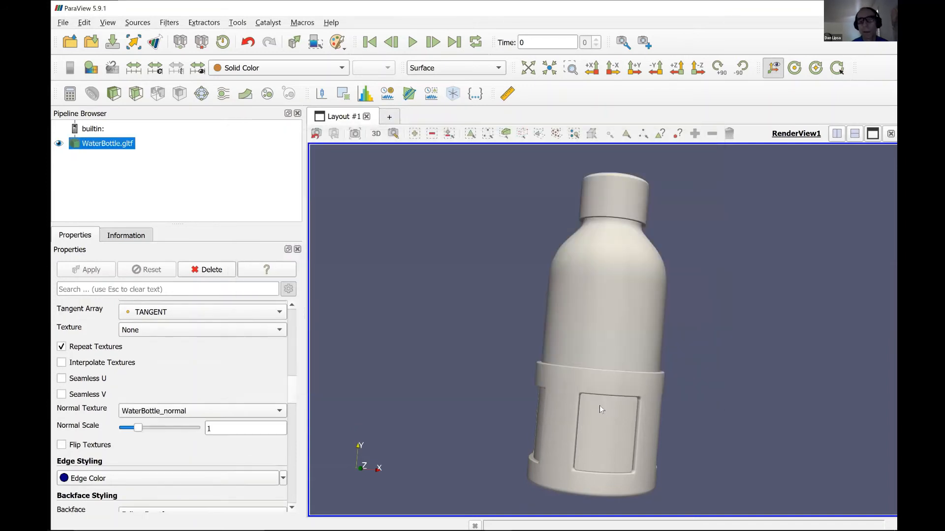
Enable Flip Textures for the bottle and inspect the relief on its lower band from several sides, resetting the view direction to -Z.
left_click_drag(599, 405, 622, 394)
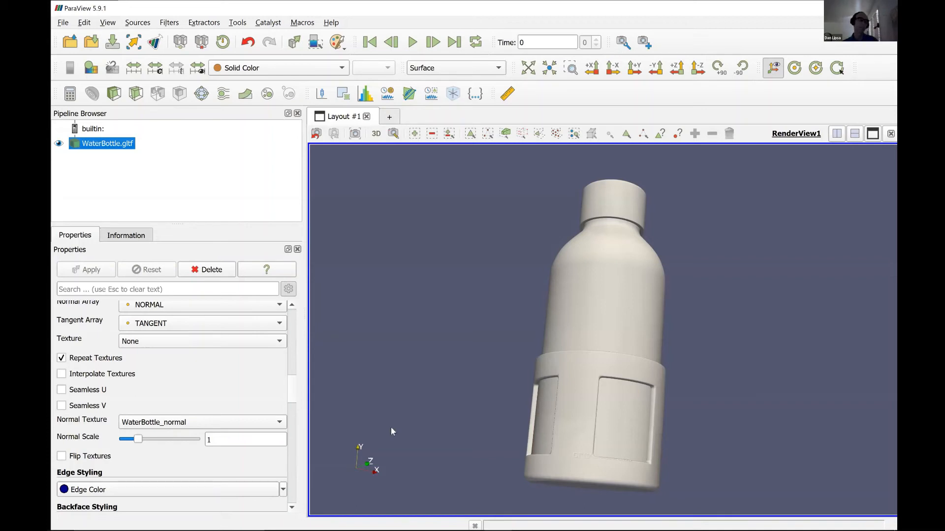
left_click(61, 457)
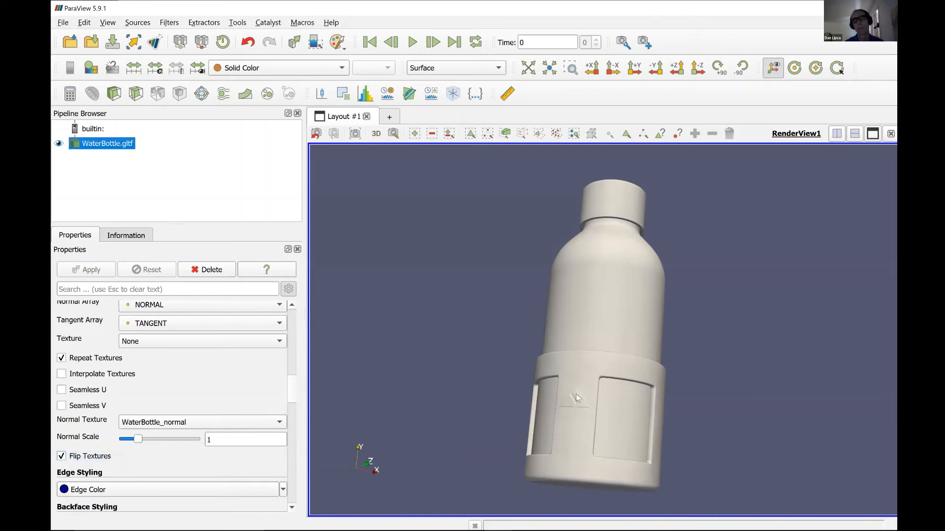
left_click_drag(576, 393, 550, 384)
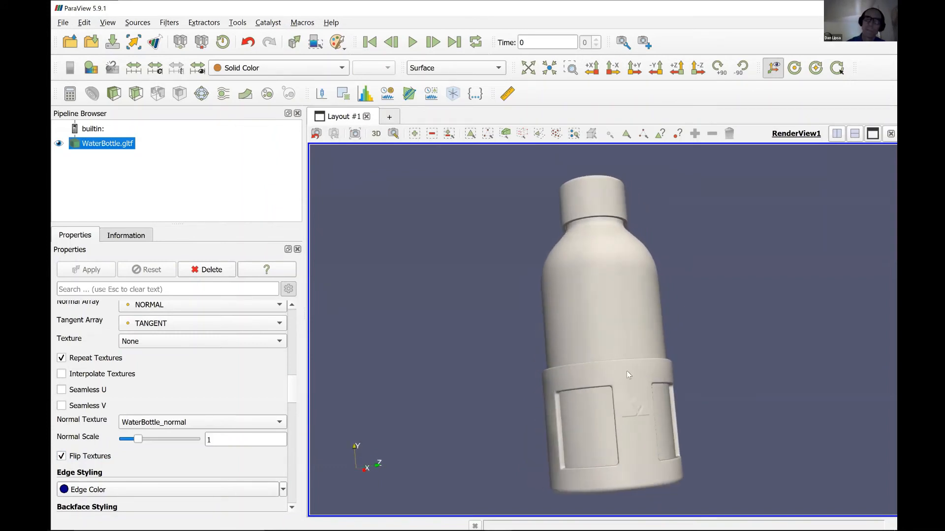
left_click_drag(627, 370, 668, 377)
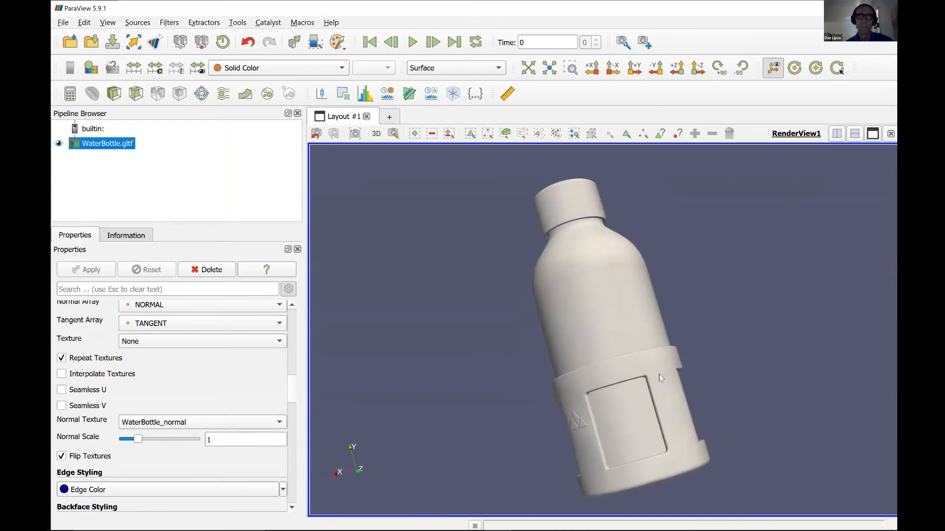
left_click_drag(651, 361, 663, 473)
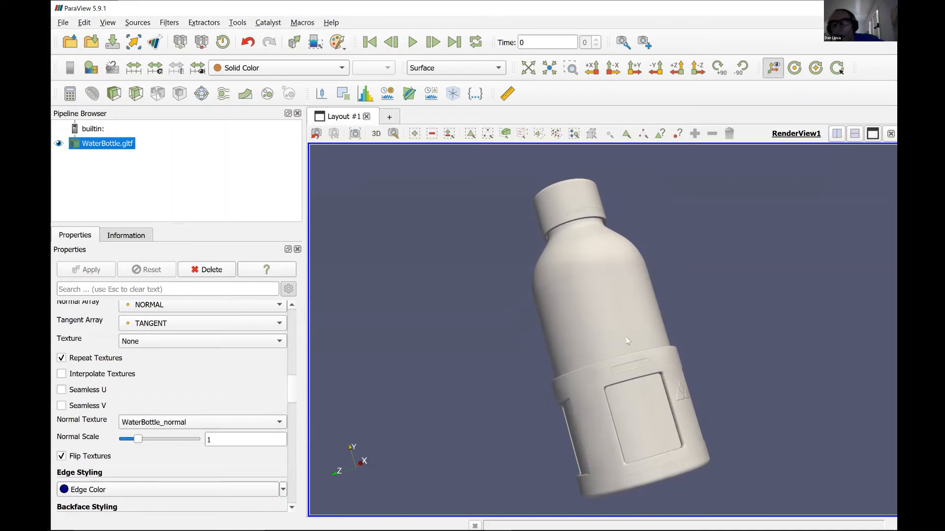
left_click_drag(626, 337, 611, 318)
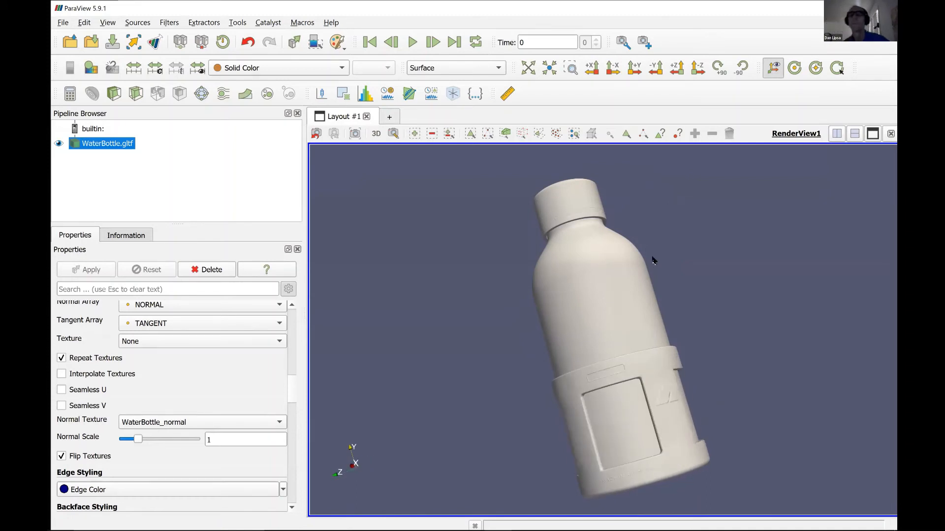
left_click(697, 73)
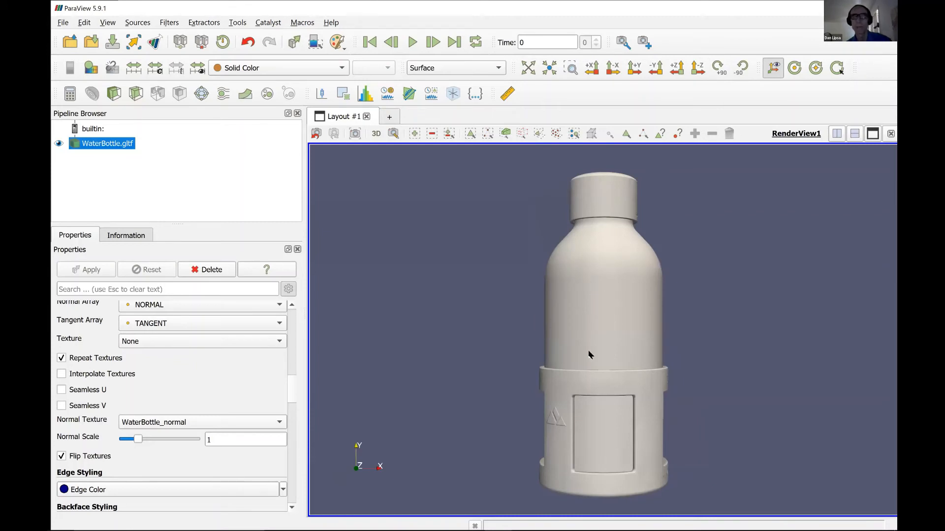
mouse_move(589, 354)
left_mouse_down()
mouse_move(589, 210)
mouse_move(585, 288)
mouse_move(589, 259)
mouse_move(601, 327)
mouse_move(581, 283)
mouse_move(586, 356)
left_mouse_up()
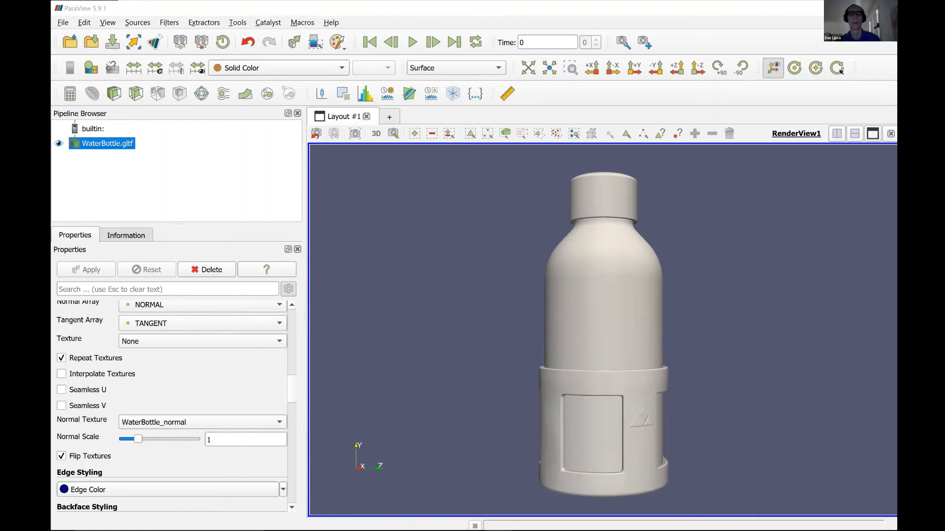
Check the slide's instructions and set the bottle's normal scale to about 2.65.
key("alt+Tab")
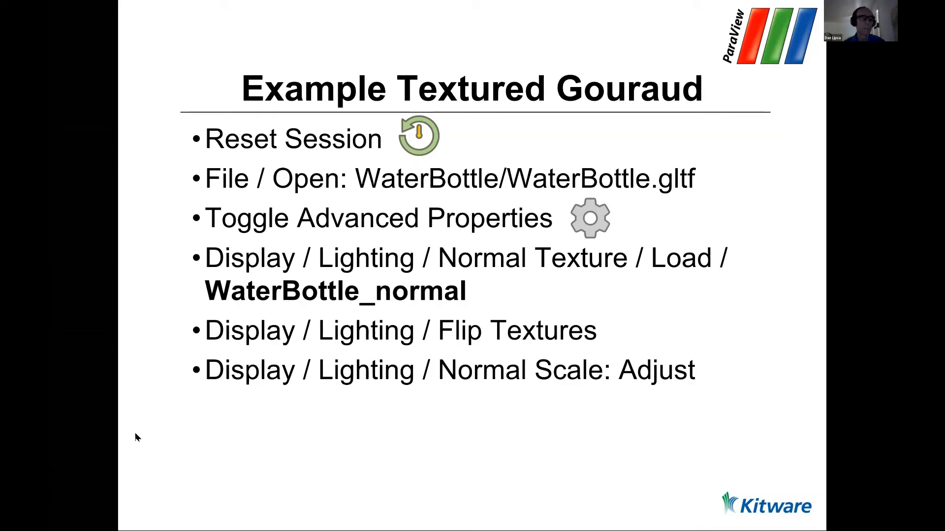
key("alt+Tab")
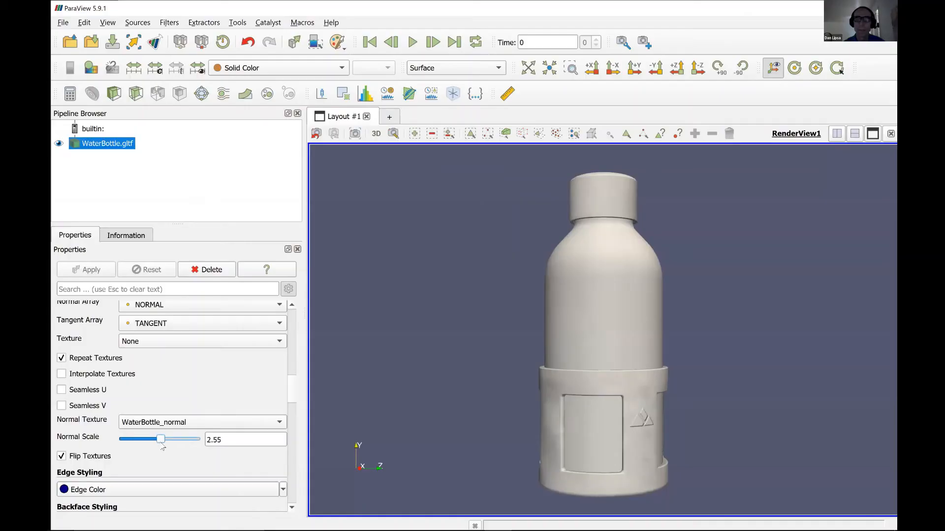
mouse_move(161, 440)
left_mouse_down()
mouse_move(141, 440)
mouse_move(161, 440)
left_mouse_up()
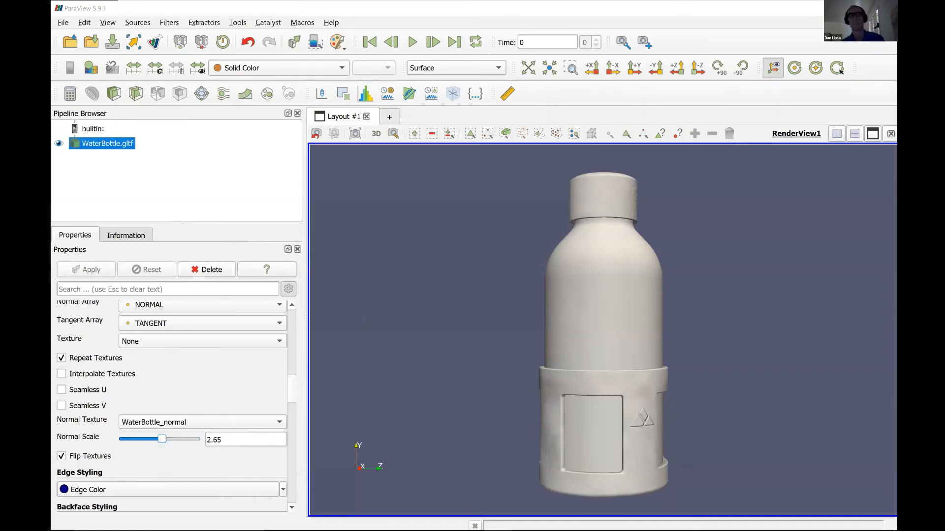
Review the slides on loading the base color texture and the Textured PBR example, and return to ParaView.
key("alt+Tab")
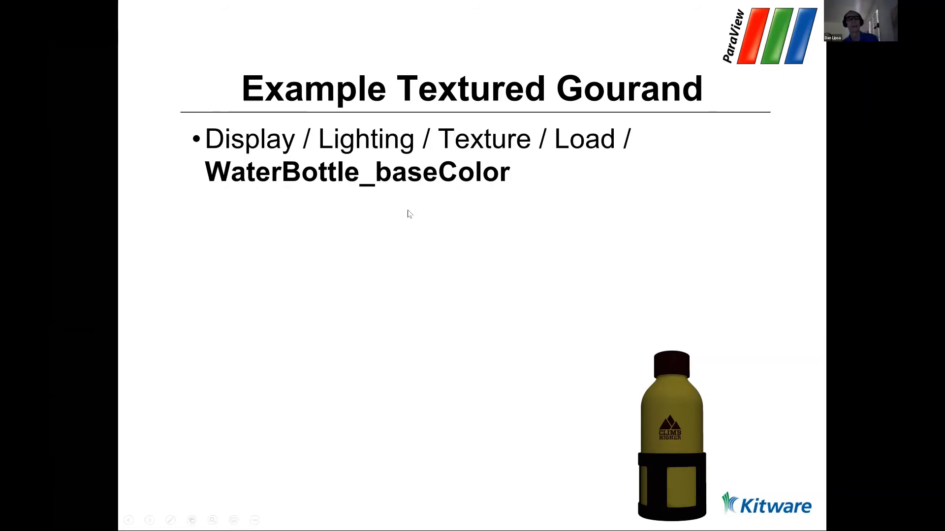
key("alt+Tab")
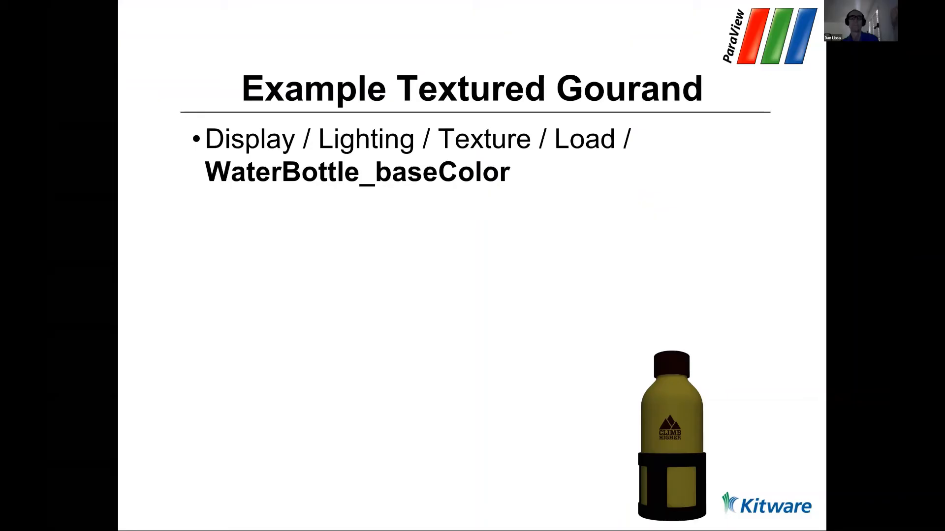
key("Right")
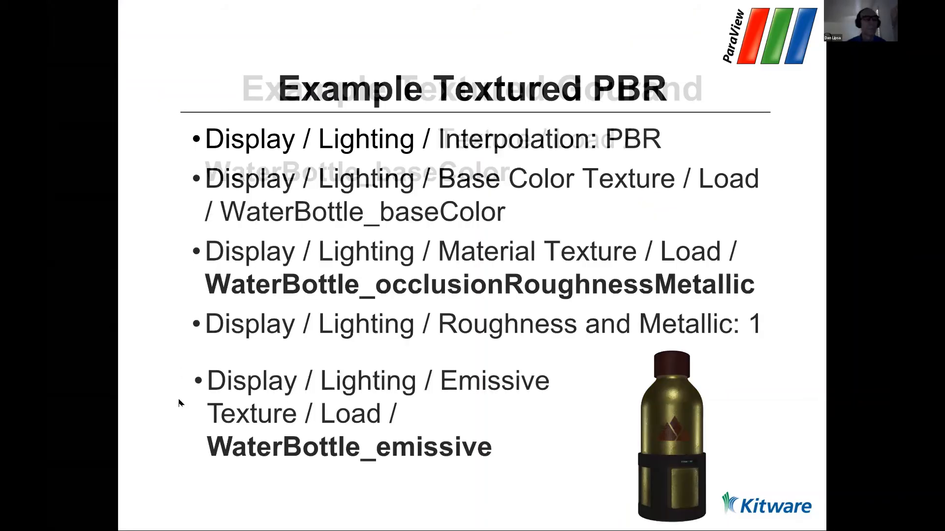
key("alt+Tab")
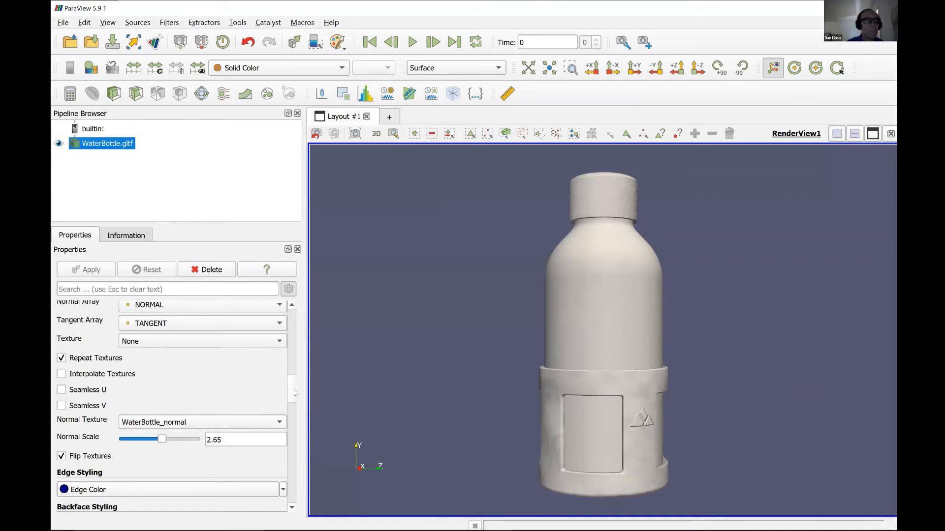
Check the Textured Gouraud slide and load WaterBottle_baseColor.png as the bottle's texture, then rotate the bottle to view it.
scroll(295, 393, "down", 2)
scroll(291, 399, "up", 5)
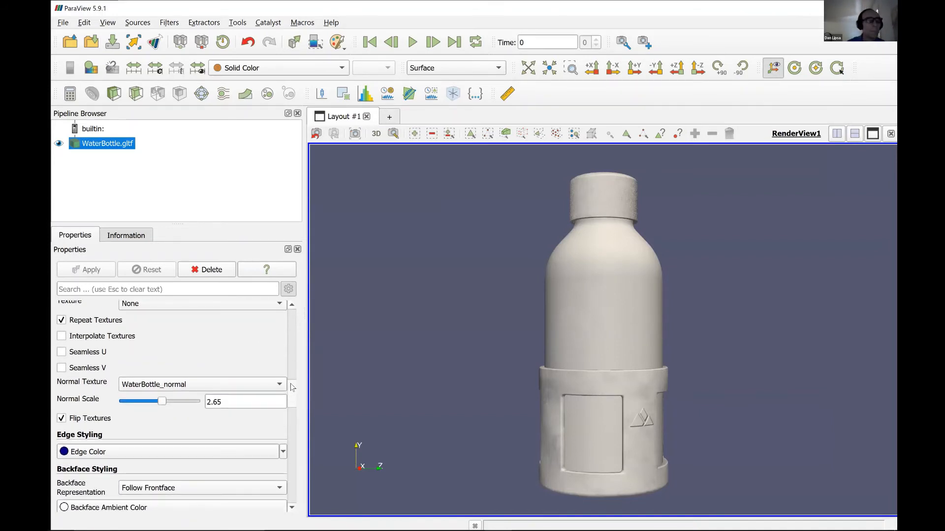
scroll(289, 397, "down", 6)
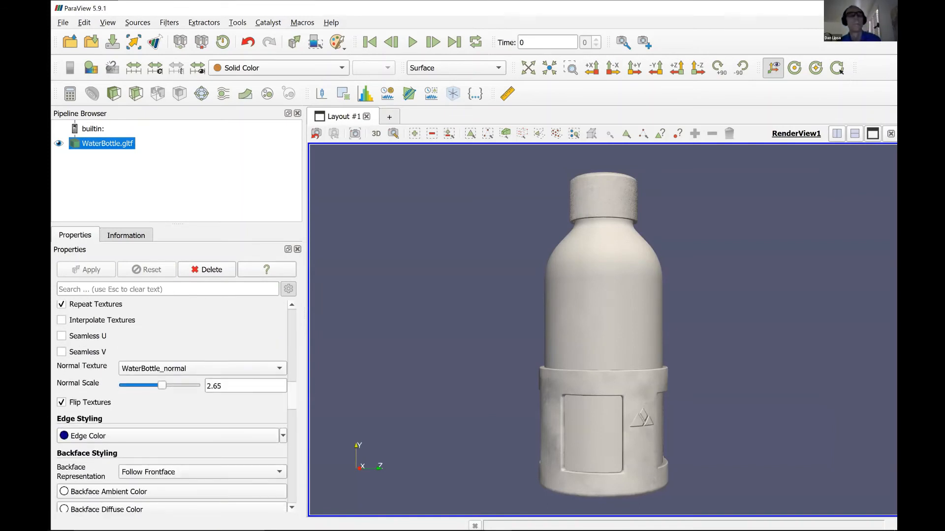
key("alt+Tab")
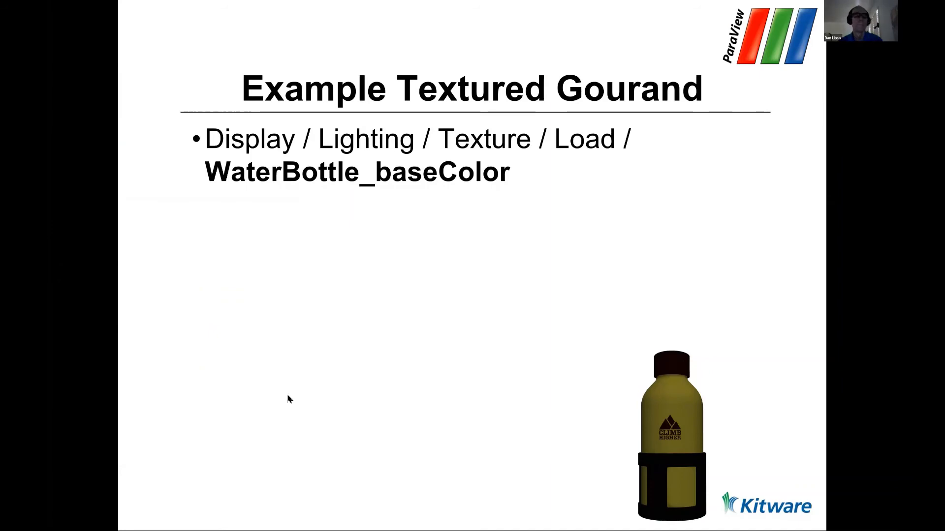
key("alt+Tab")
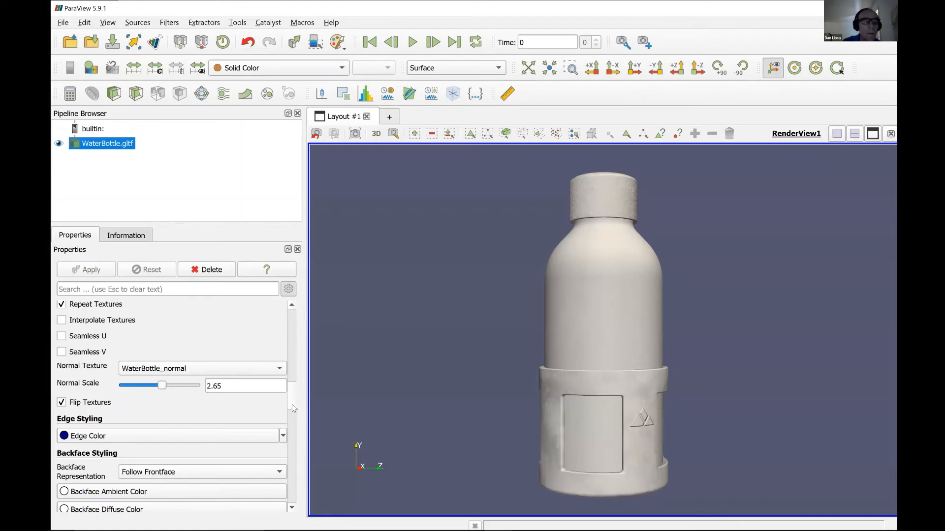
scroll(290, 412, "down", 4)
scroll(288, 415, "up", 1)
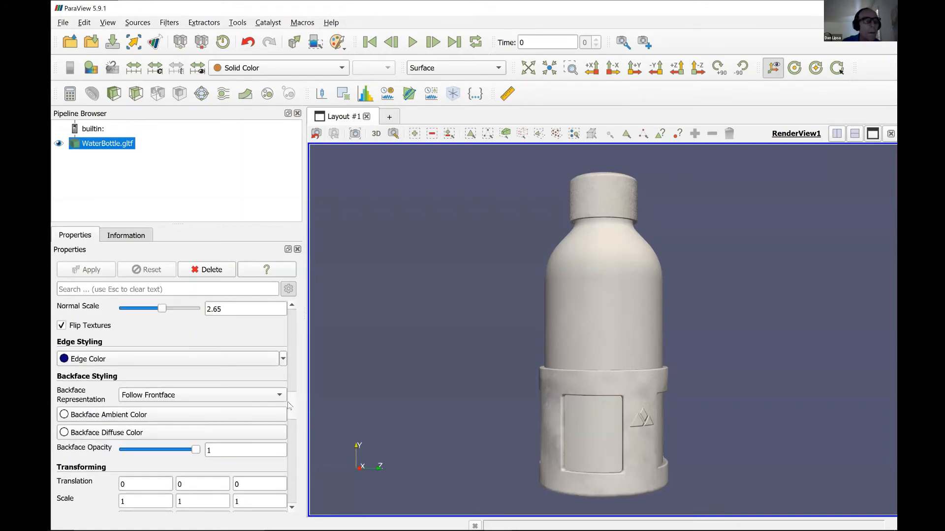
scroll(288, 405, "up", 3)
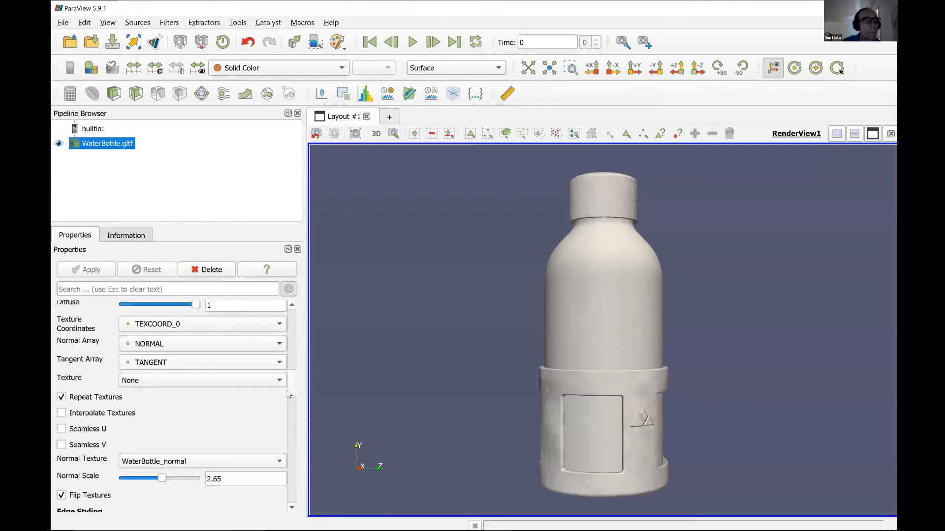
left_click(166, 385)
left_click(166, 394)
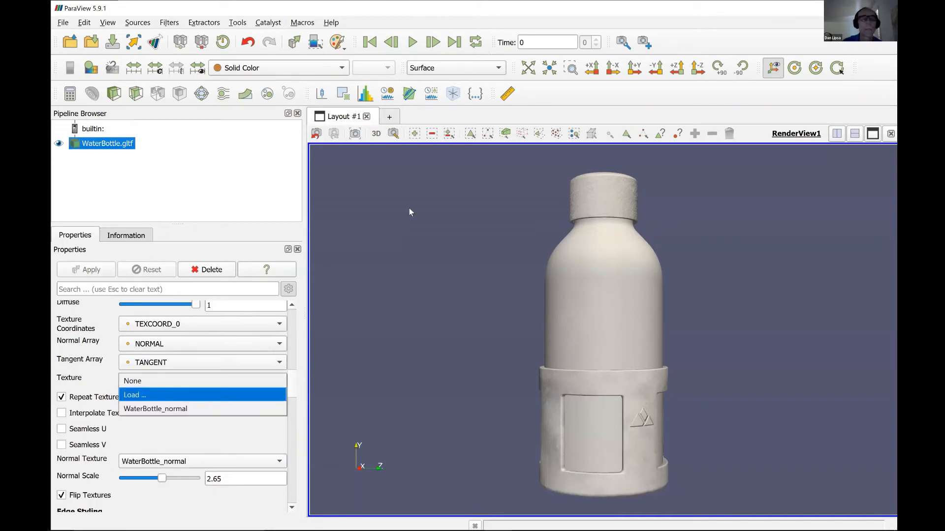
left_click(442, 190)
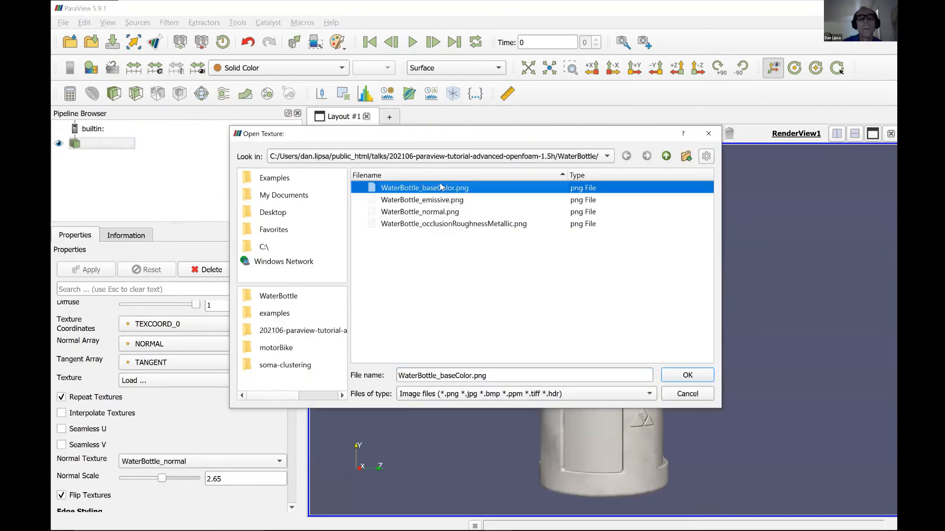
double_click(420, 194)
mouse_move(600, 279)
left_mouse_down()
mouse_move(545, 276)
mouse_move(615, 277)
mouse_move(607, 296)
mouse_move(601, 290)
left_mouse_up()
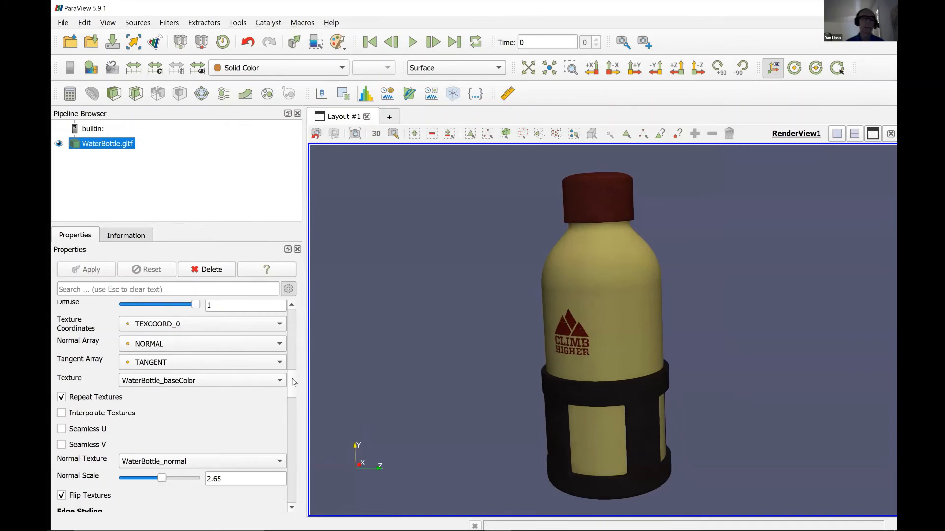
Set the bottle's lighting interpolation to PBR and rotate the model to inspect its shading.
scroll(296, 364, "up", 2)
scroll(295, 365, "up", 4)
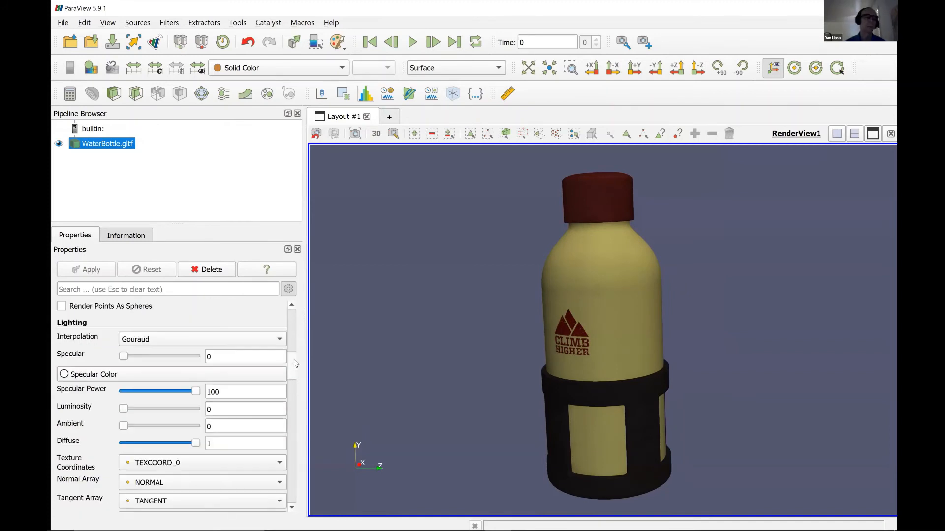
left_click(158, 333)
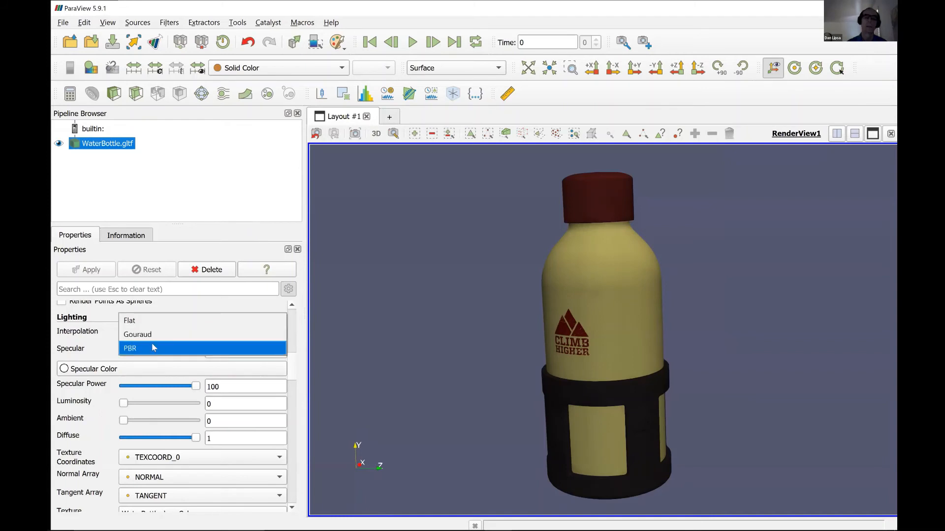
left_click(154, 348)
left_click_drag(525, 319, 600, 373)
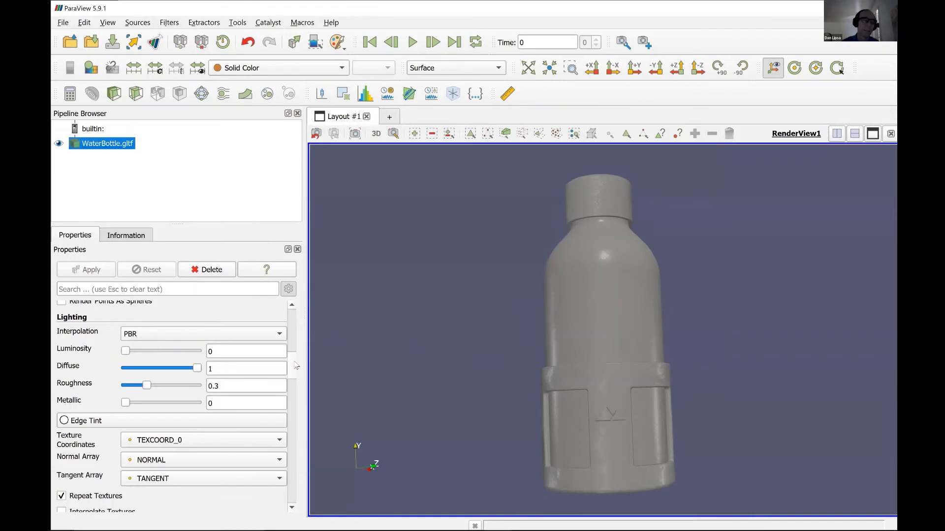
Assign the already loaded WaterBottle_baseColor as the bottle's base color texture and inspect it from another angle.
left_click_drag(290, 369, 289, 390)
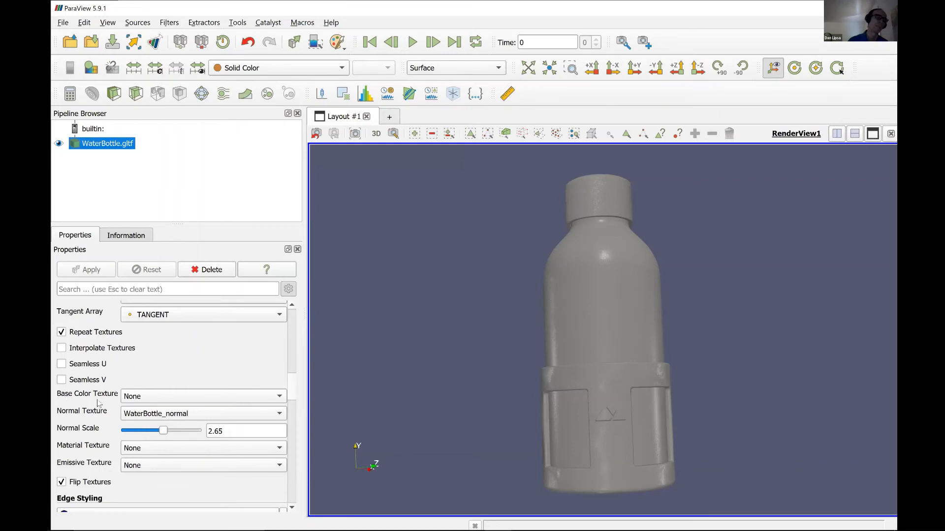
left_click(127, 394)
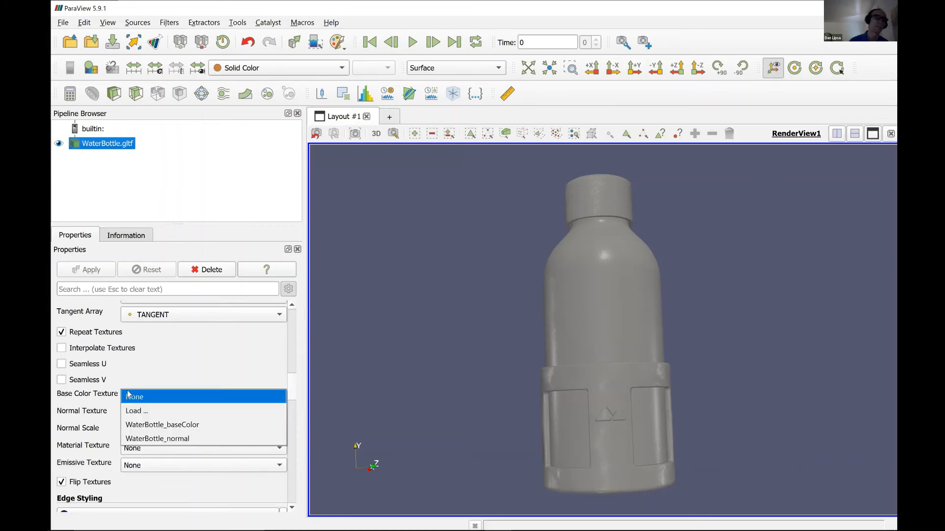
left_click(137, 424)
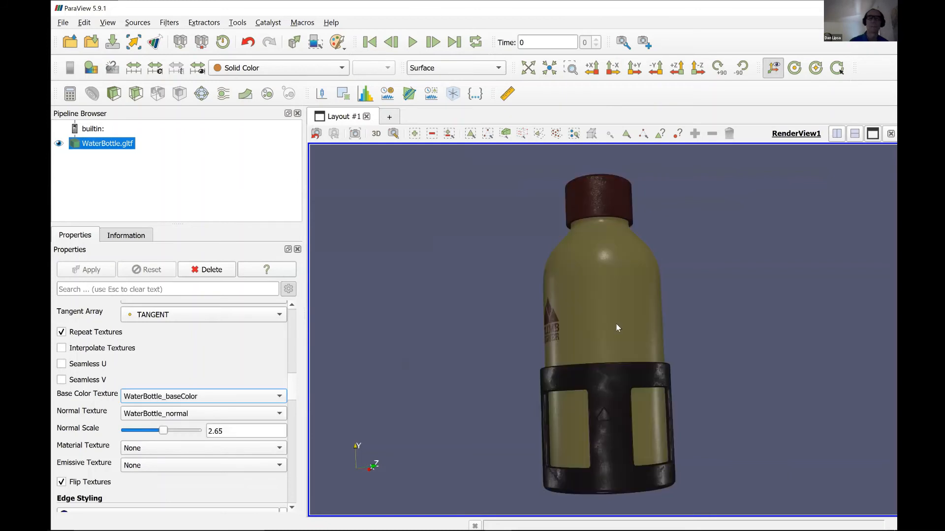
left_click_drag(568, 321, 504, 326)
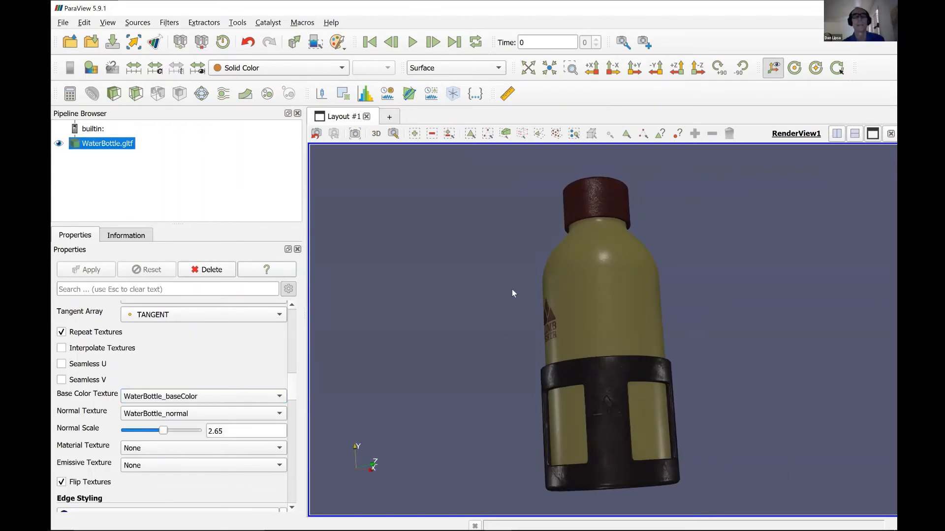
Check the Textured PBR slide, load WaterBottle_occlusionRoughnessMetallic.png as the bottle's material texture, and rotate the bottle to view it.
key("alt+Tab")
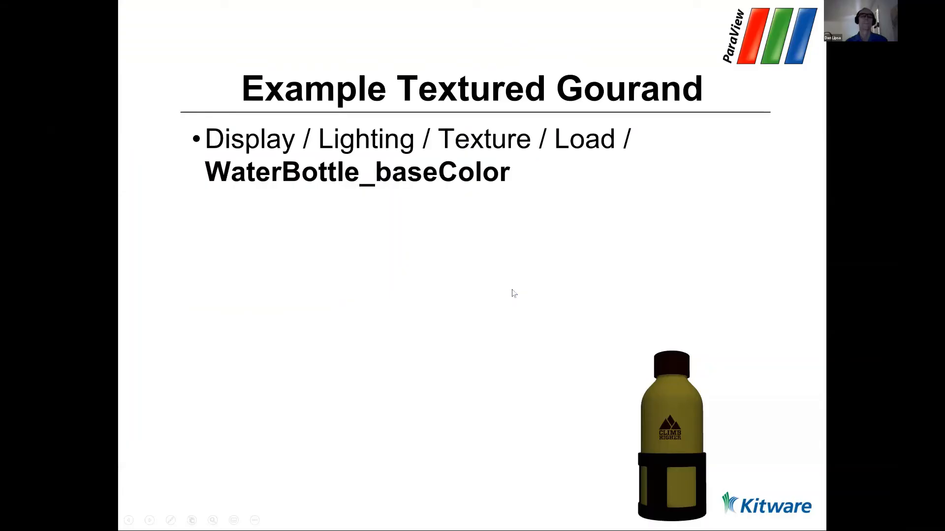
key("Right")
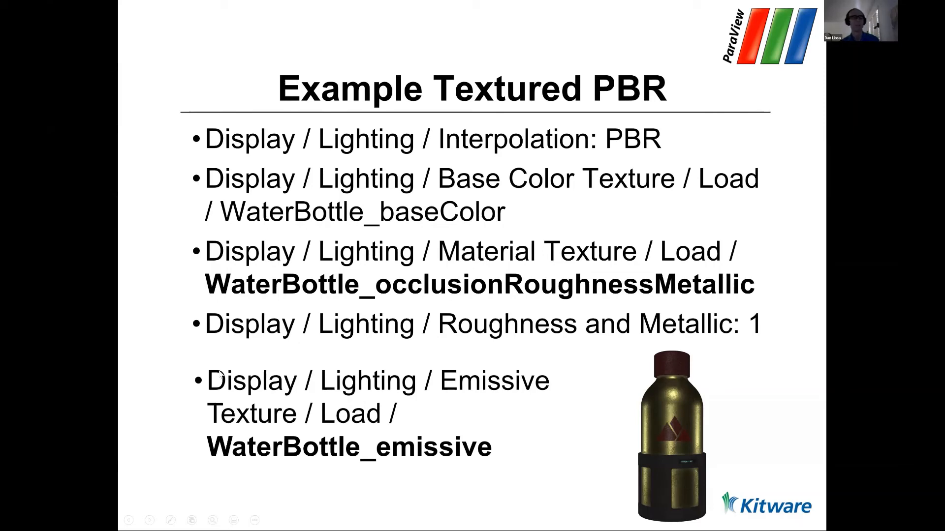
key("alt+Tab")
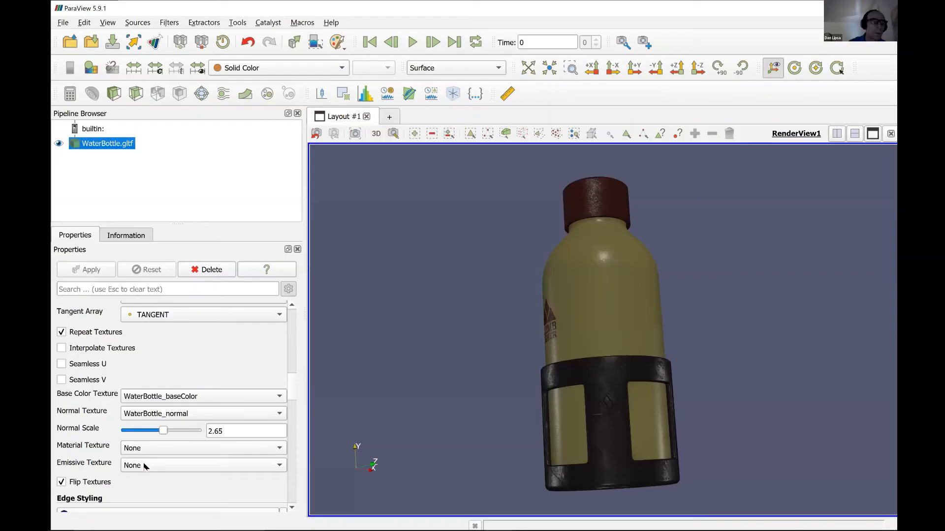
left_click(143, 463)
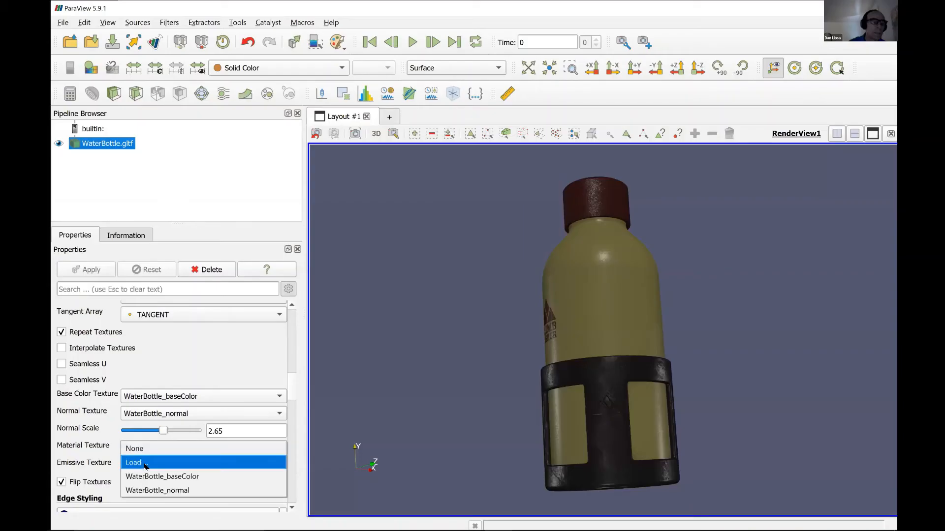
left_click(144, 464)
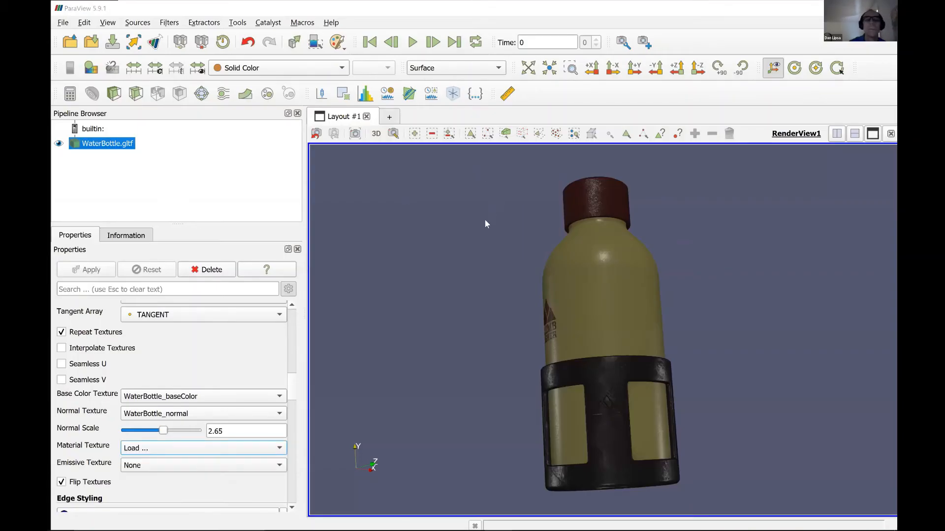
double_click(458, 219)
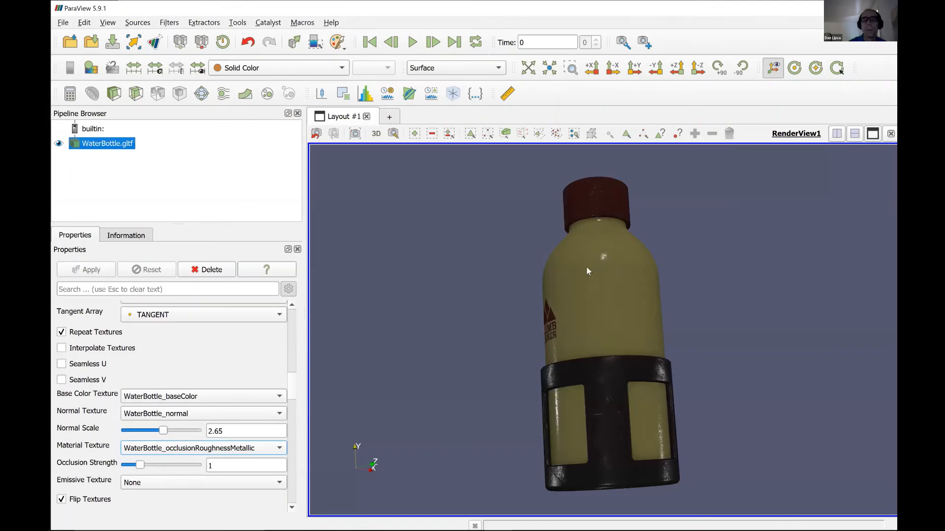
left_click_drag(591, 316, 598, 268)
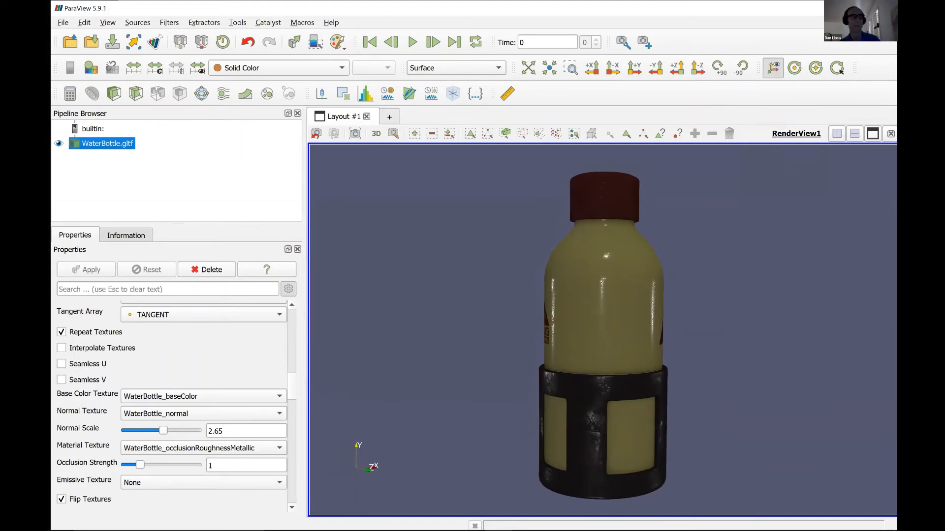
Load WaterBottle_emissive.png as the bottle's emissive texture and turn the bottle to its large mountain logo.
left_click(136, 484)
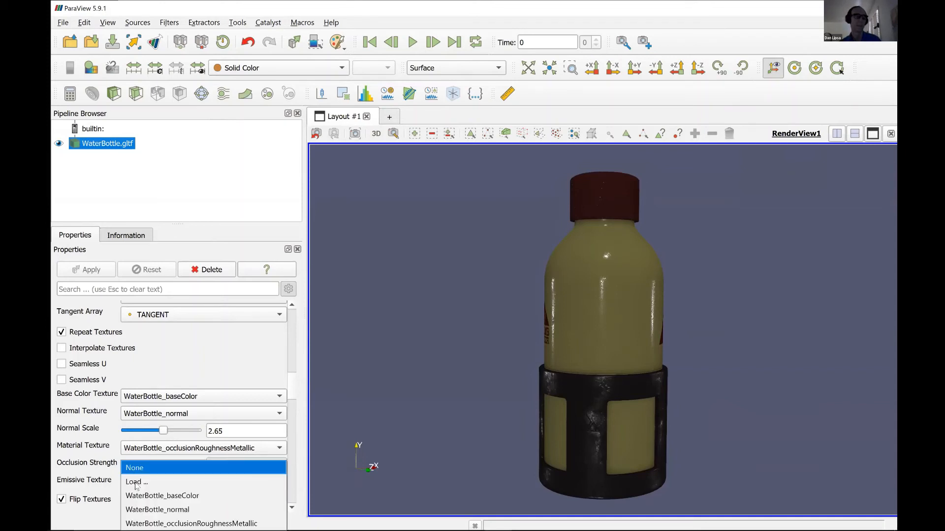
left_click(137, 483)
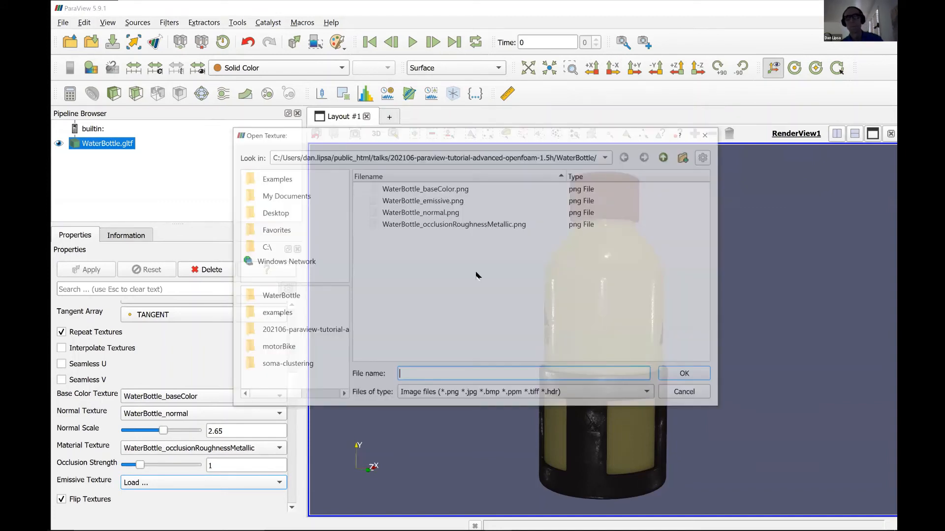
double_click(422, 200)
left_click_drag(566, 273, 615, 388)
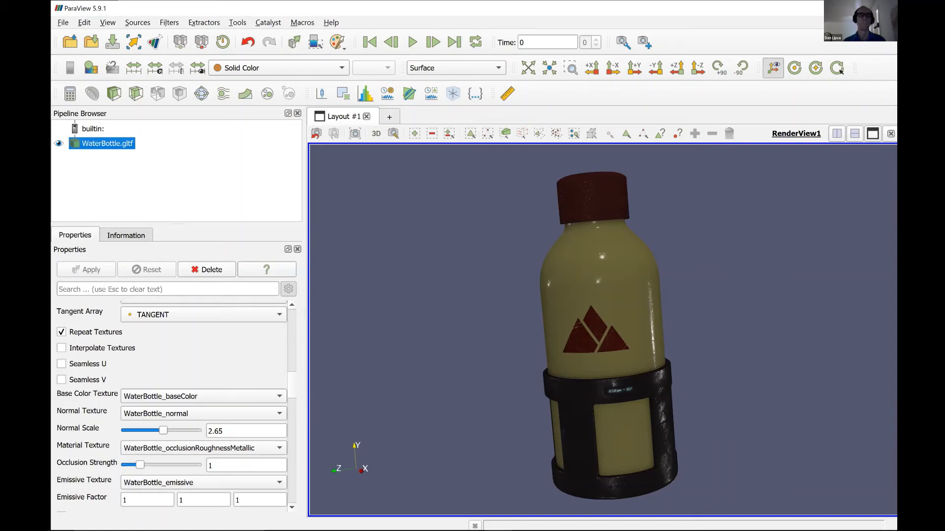
Switch to the presentation and review the slides on the color, normal, emissive, occlusion and roughness textures.
key("alt+Tab")
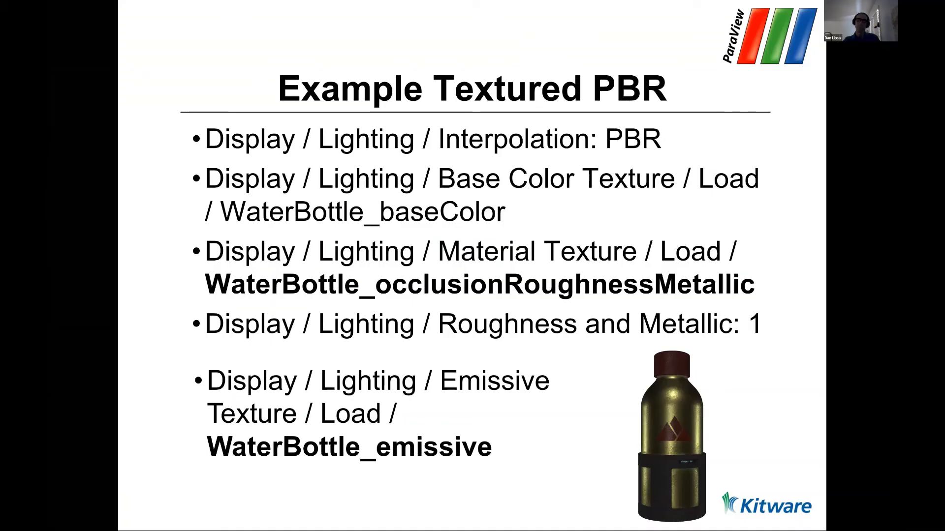
key("Right")
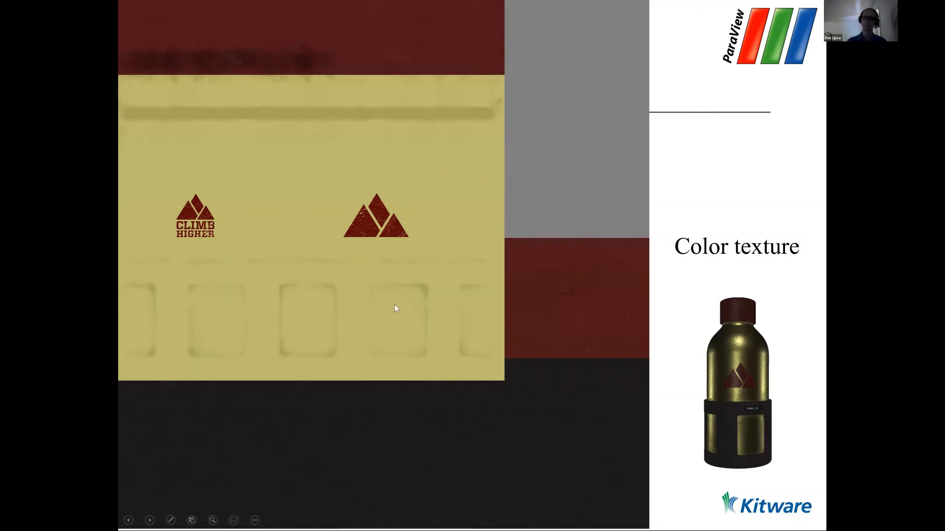
key("Right")
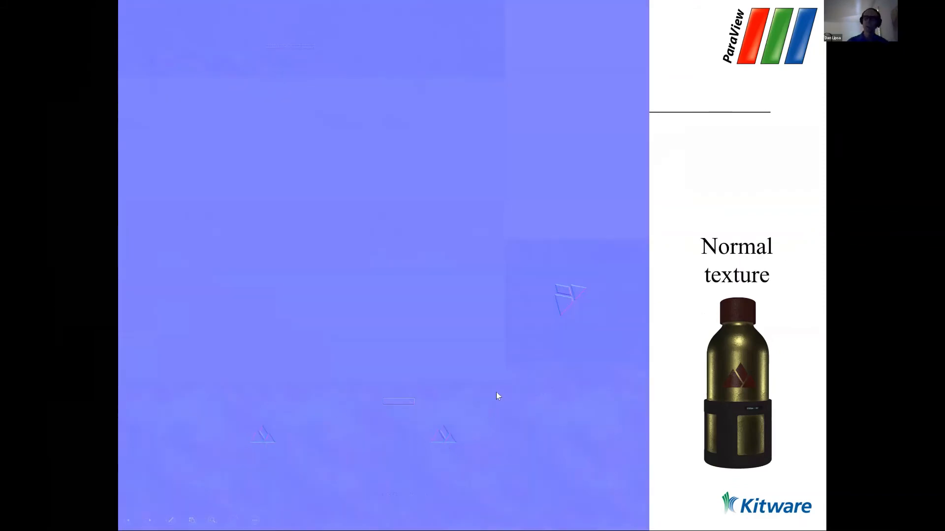
key("Right")
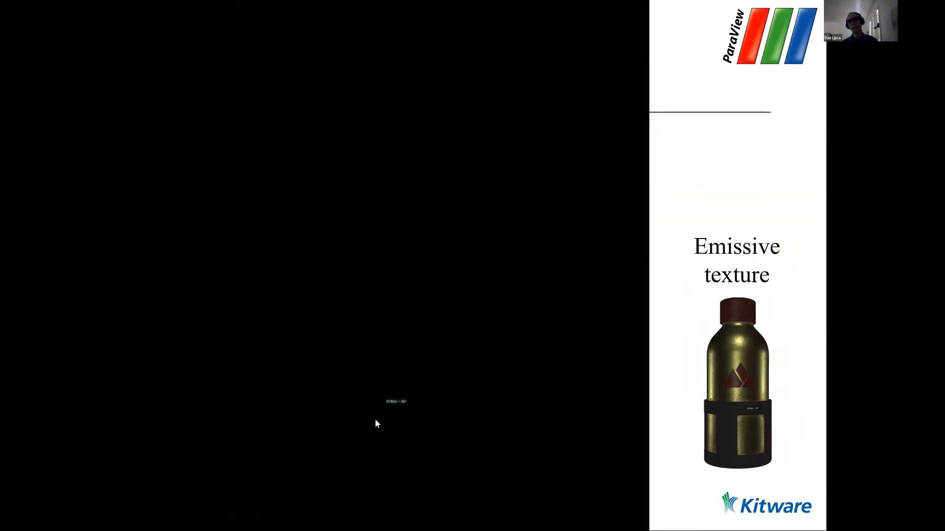
key("Right")
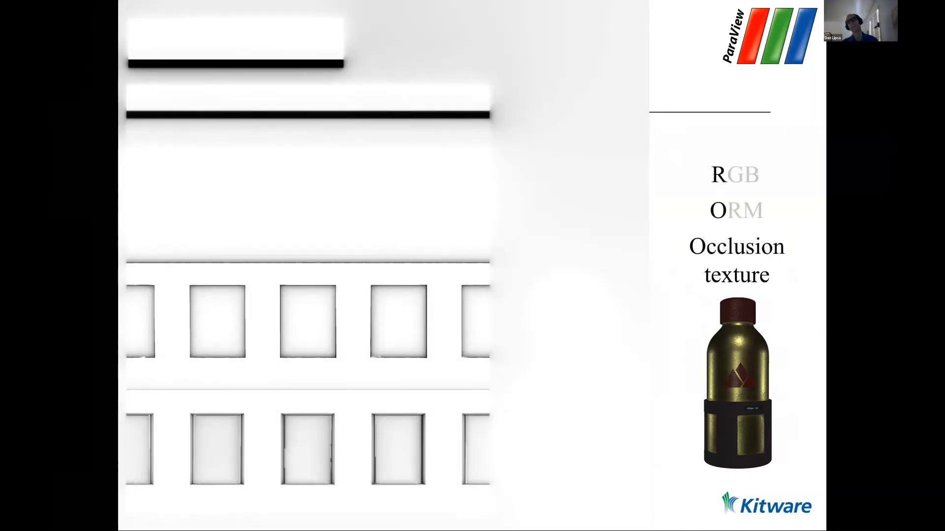
key("Right")
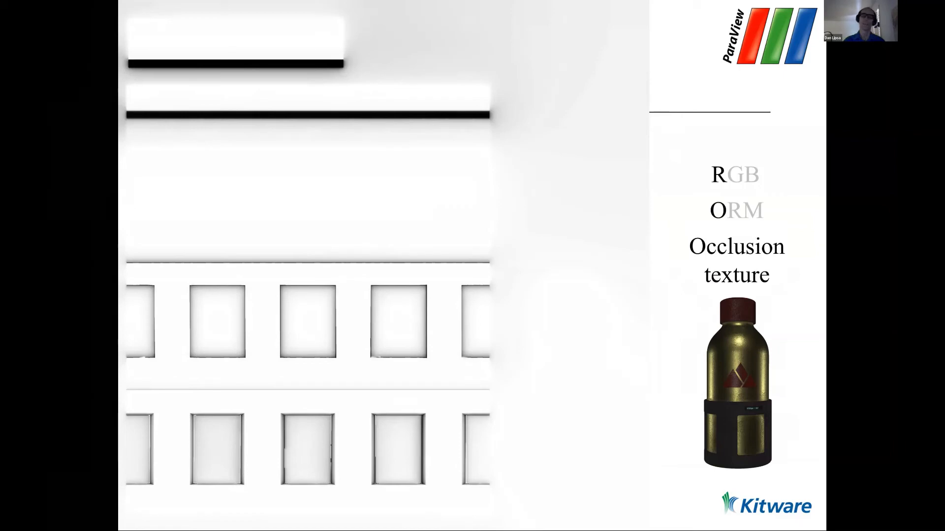
key("Right")
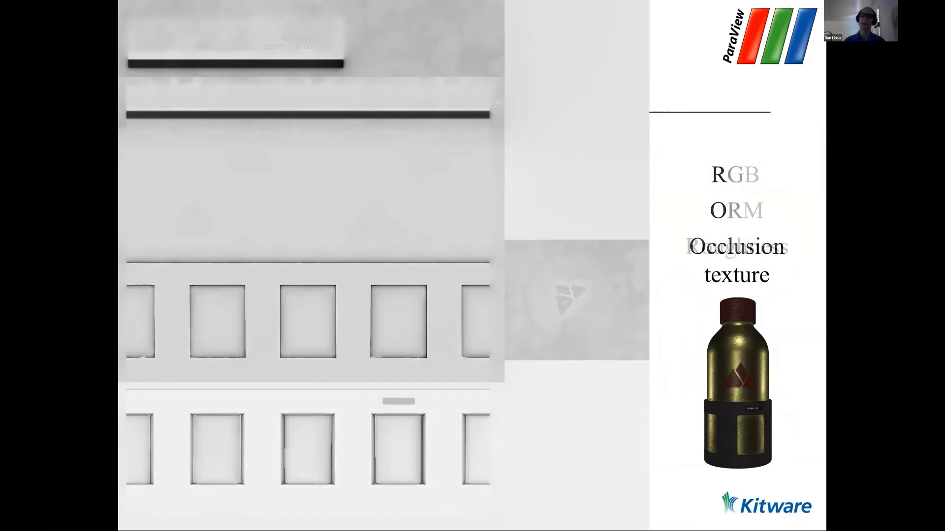
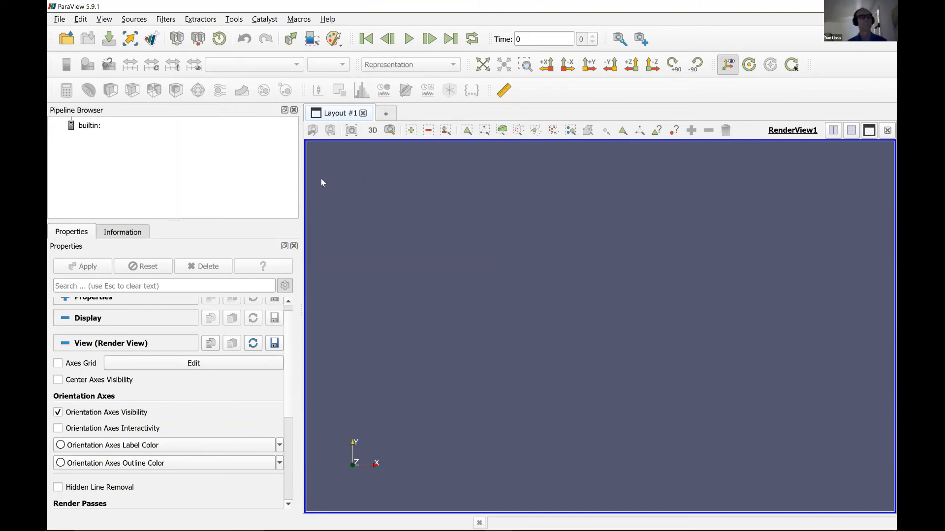
key("ctrl+space")
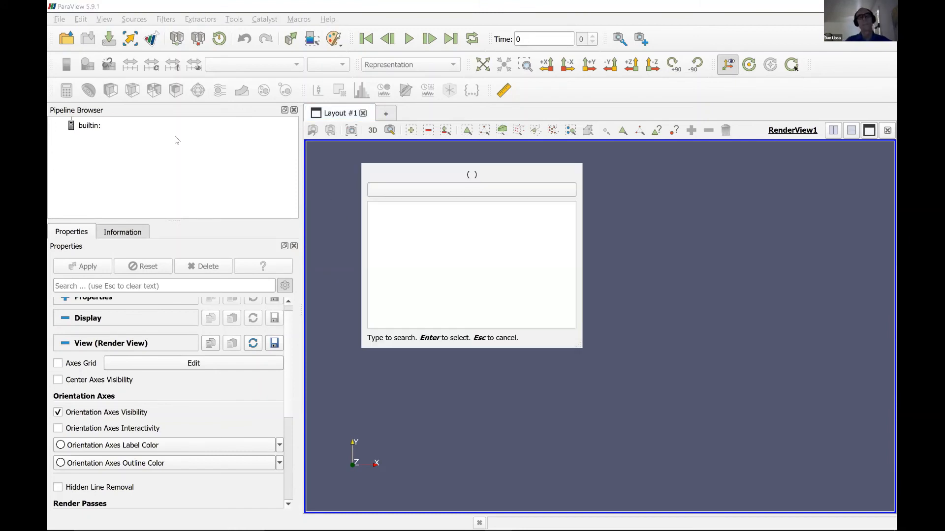
type("superq")
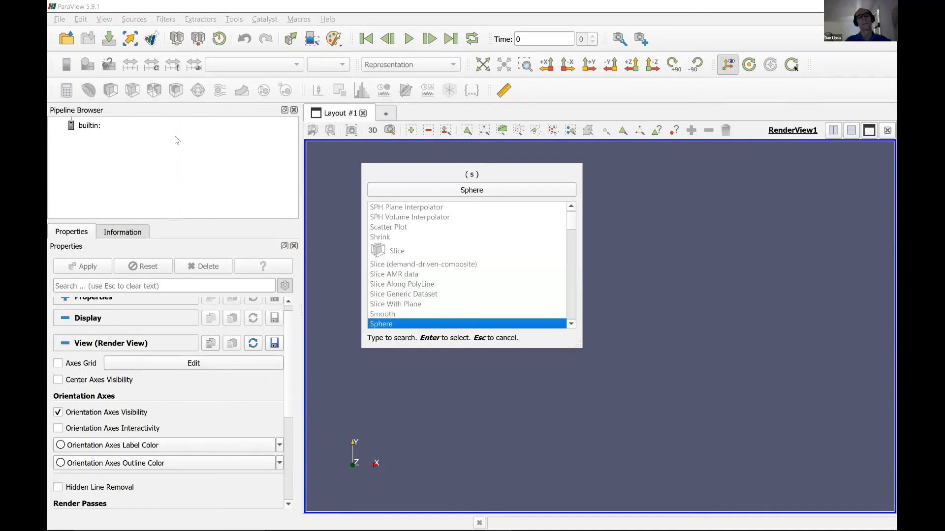
key("Return")
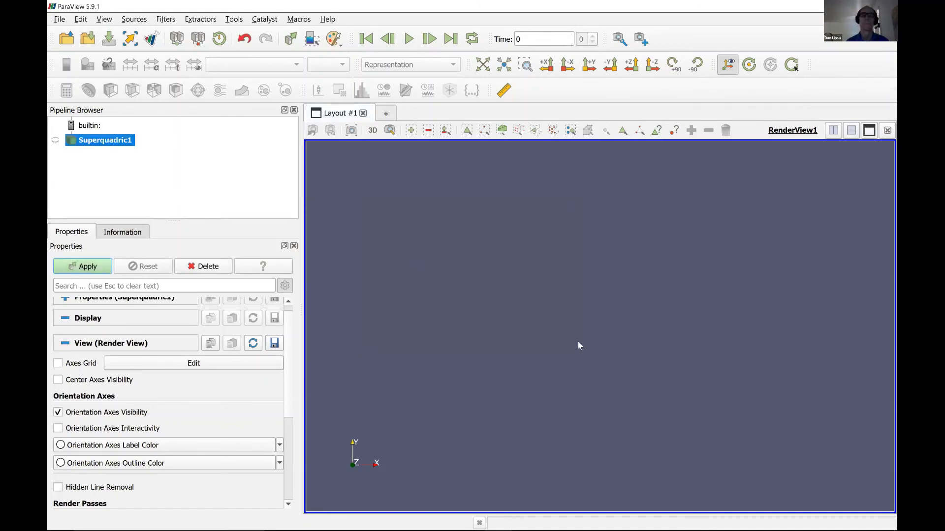
key("ctrl+Return")
left_click_drag(579, 355, 540, 311)
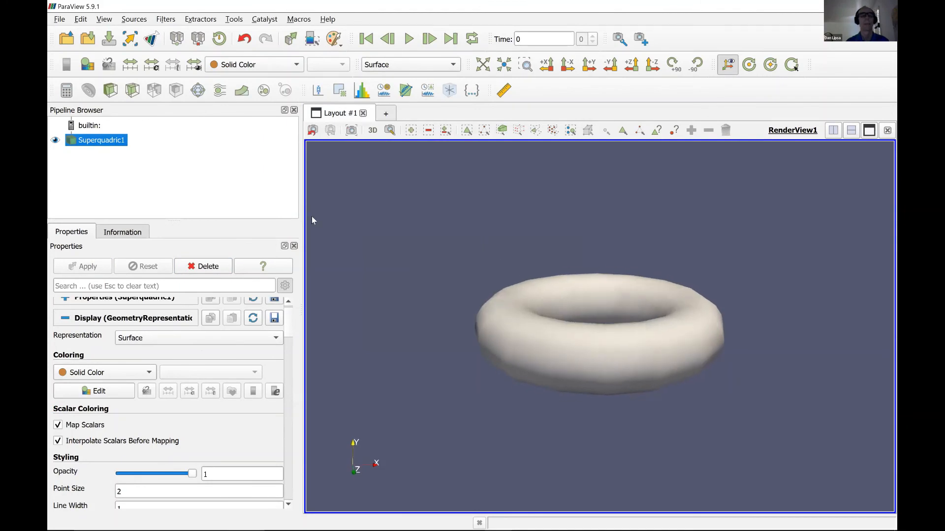
left_click(208, 267)
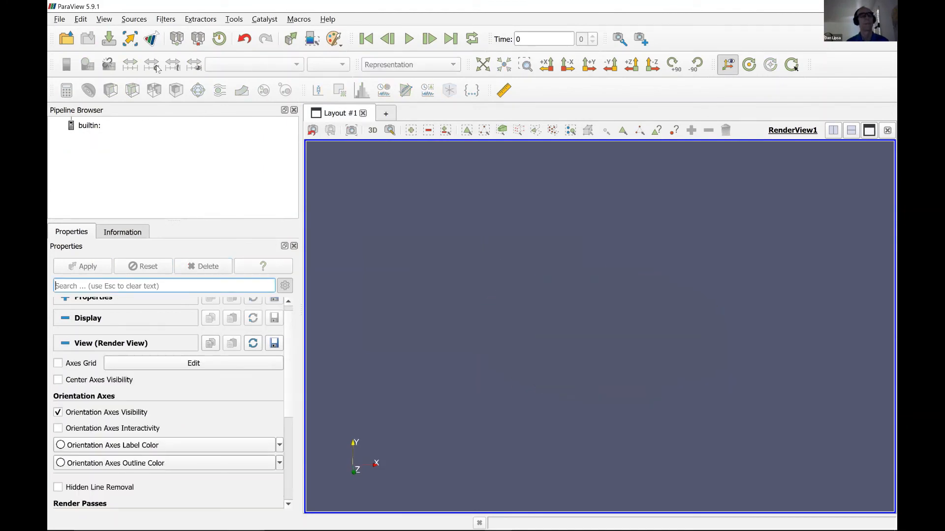
Load the recent state file torus.pvsm and turn the torus scene to face its back wall.
left_click(59, 20)
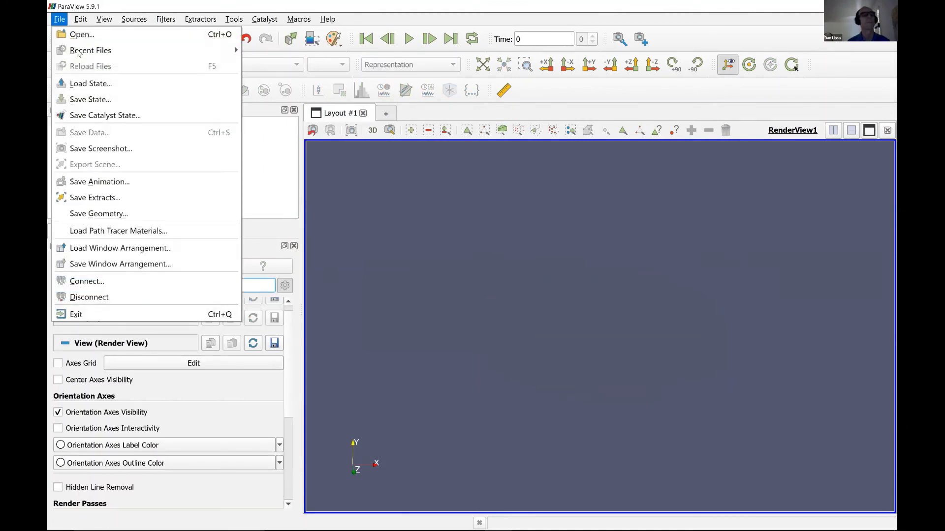
mouse_move(78, 52)
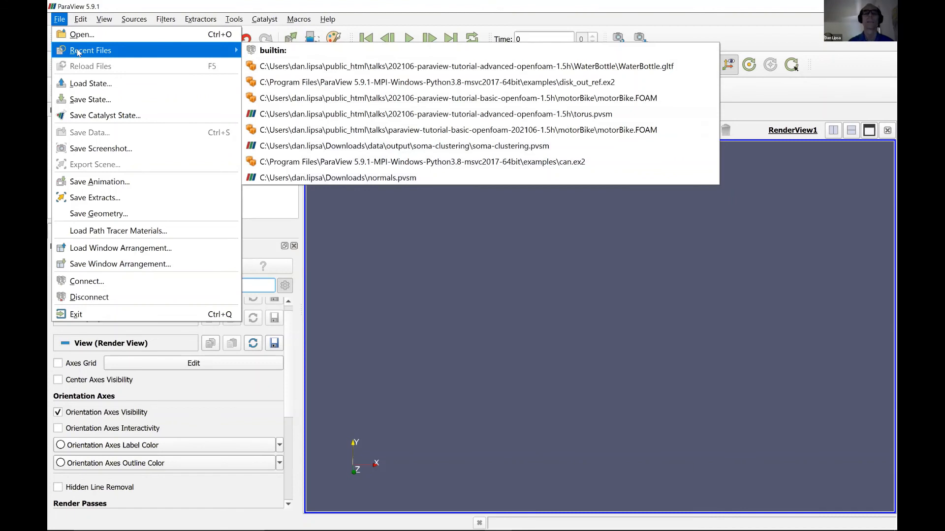
left_click(295, 114)
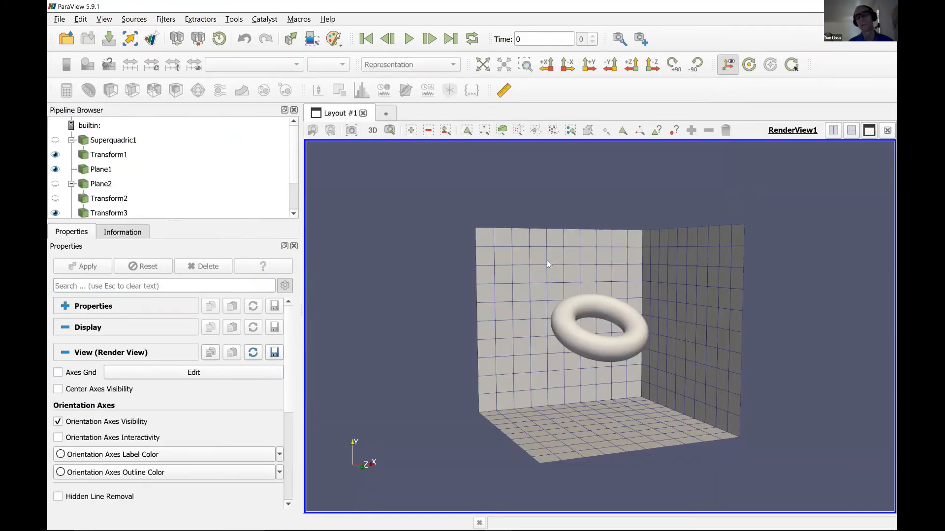
left_click_drag(547, 260, 524, 277)
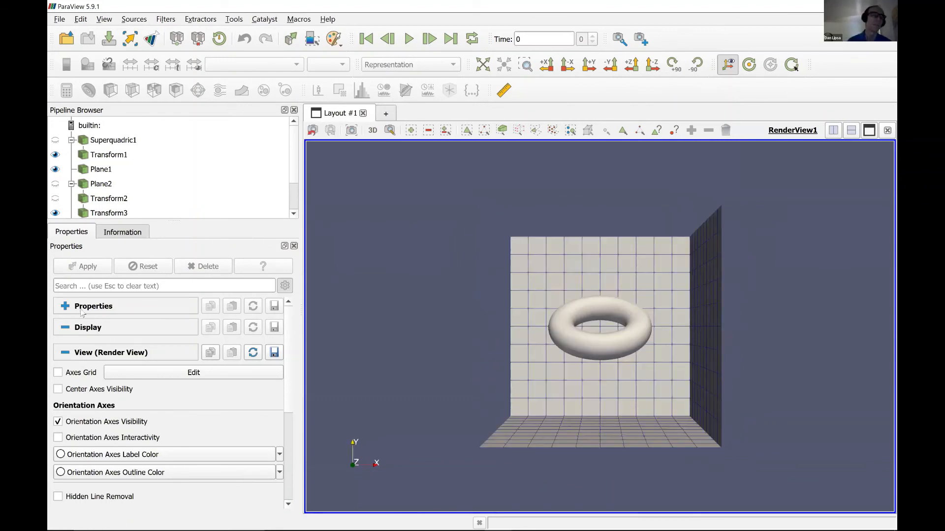
Set the lighting interpolation of the torus, Transform1, to PBR.
left_click(63, 334)
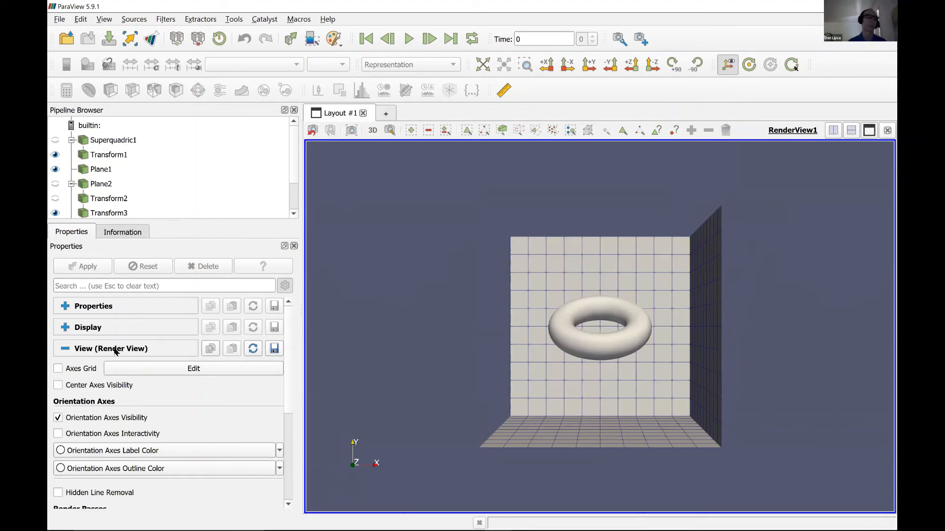
left_click(63, 349)
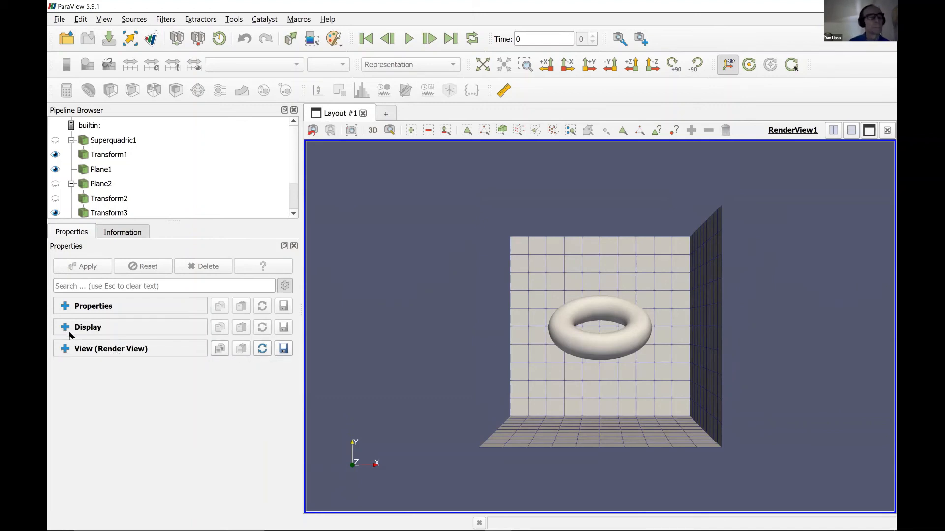
left_click(67, 329)
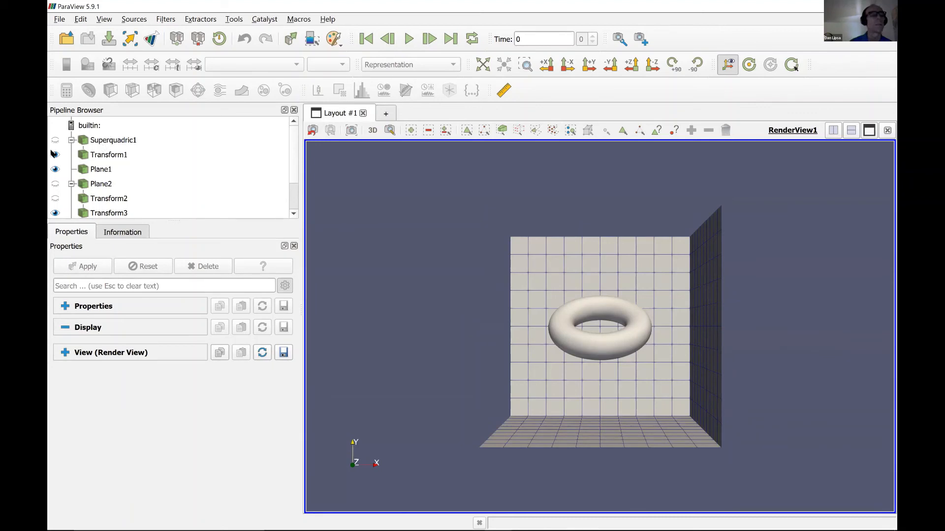
left_click(107, 154)
left_click(56, 154)
left_click(55, 155)
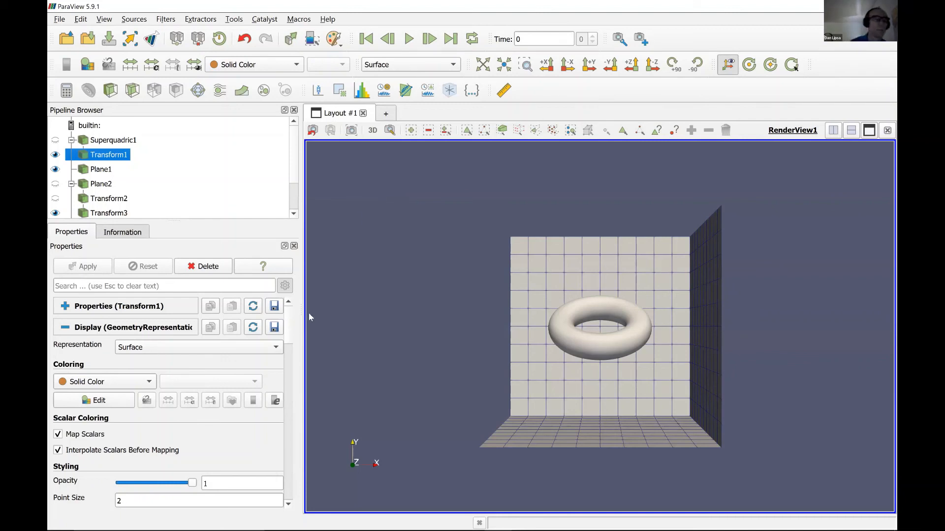
left_click_drag(290, 319, 288, 355)
scroll(146, 412, "down", 2)
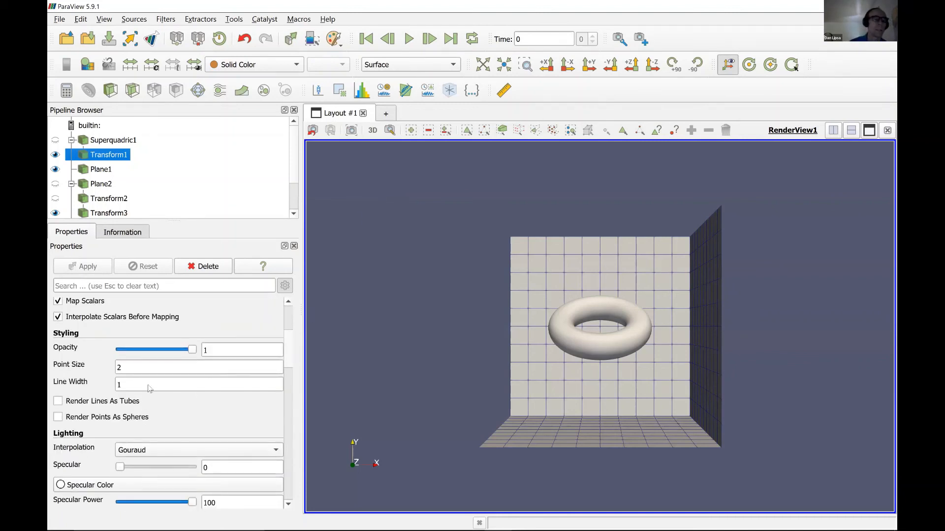
scroll(148, 393, "down", 2)
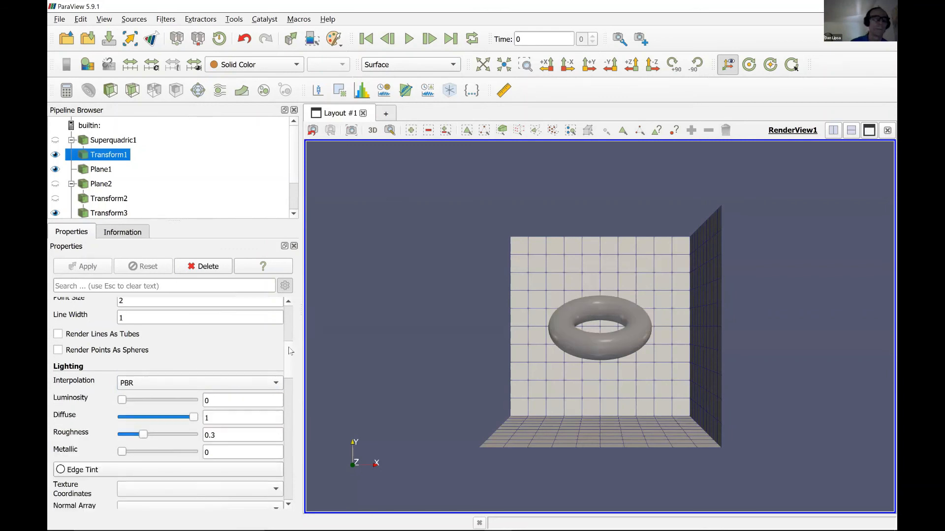
Set the render view's background type to Skybox.
mouse_move(289, 349)
left_mouse_down()
mouse_move(280, 446)
mouse_move(288, 358)
left_mouse_up()
scroll(285, 323, "down", 7)
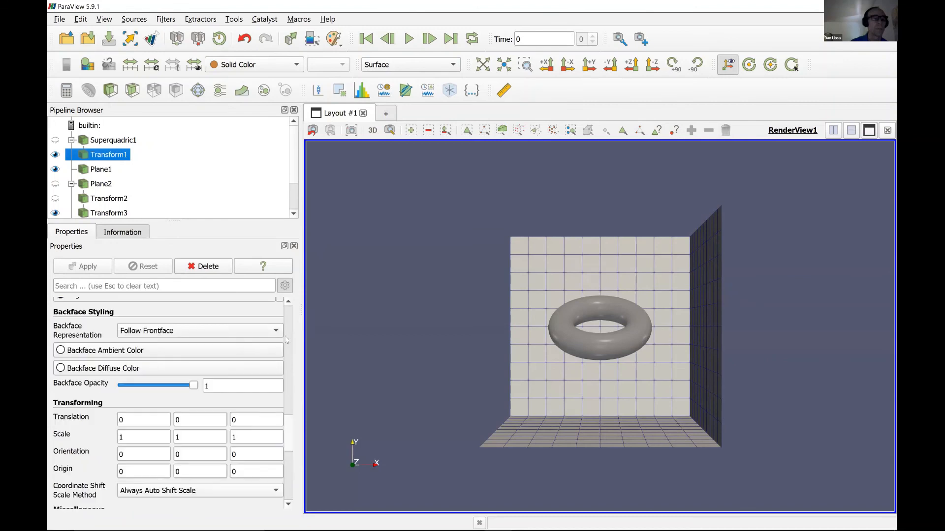
scroll(282, 313, "down", 5)
scroll(278, 300, "up", 8)
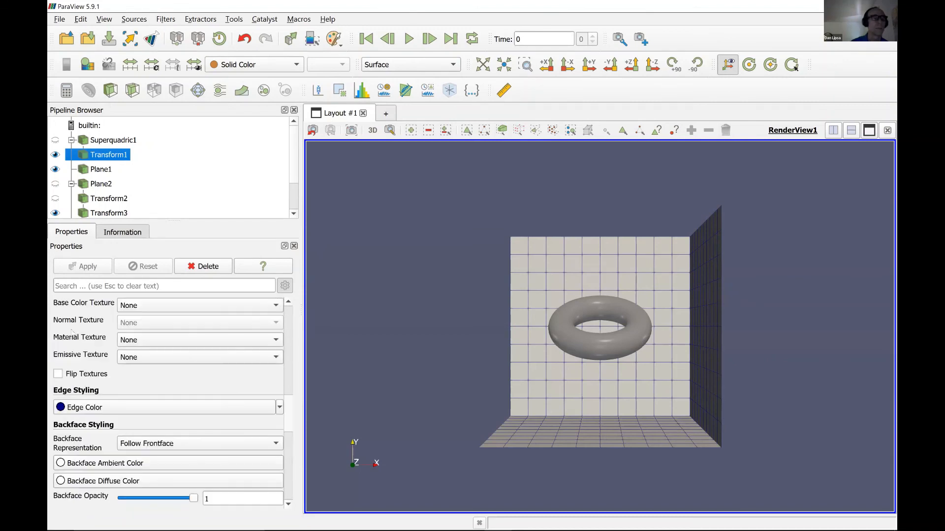
scroll(65, 323, "up", 10)
left_click(100, 328)
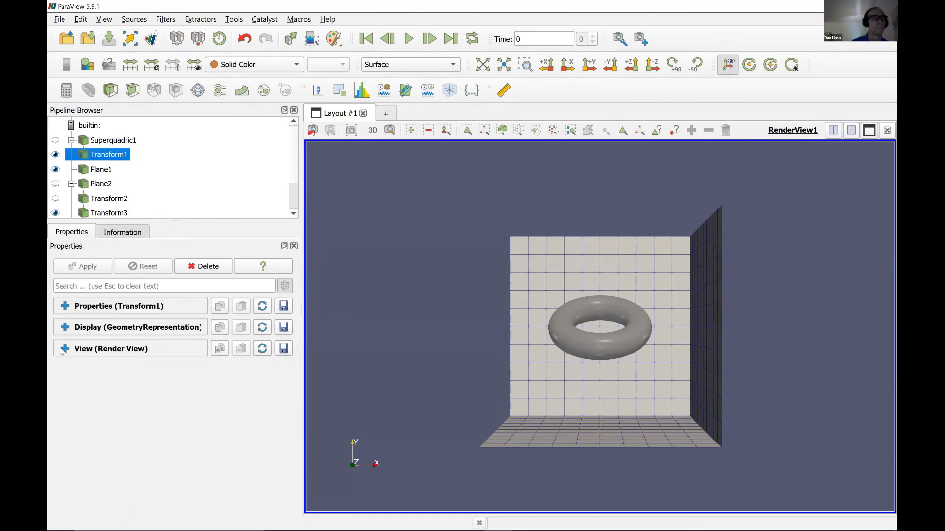
left_click(180, 351)
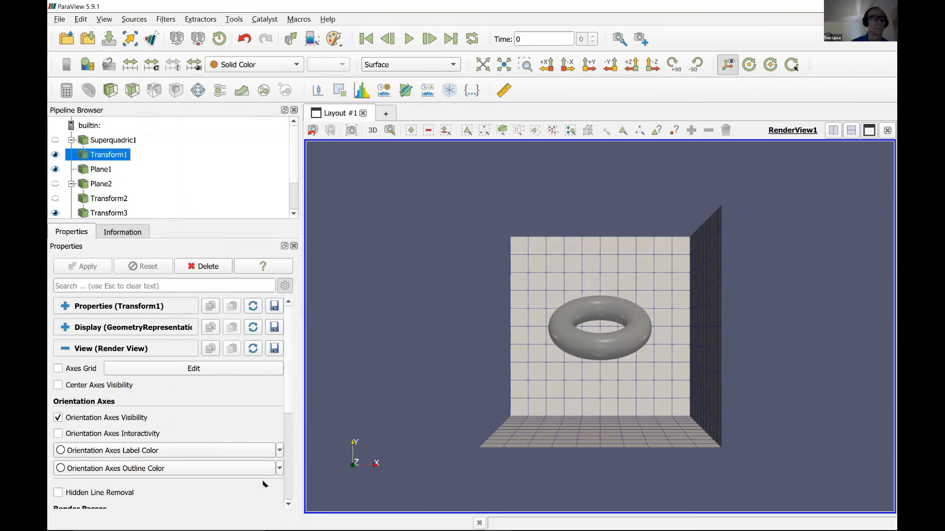
scroll(219, 468, "down", 5)
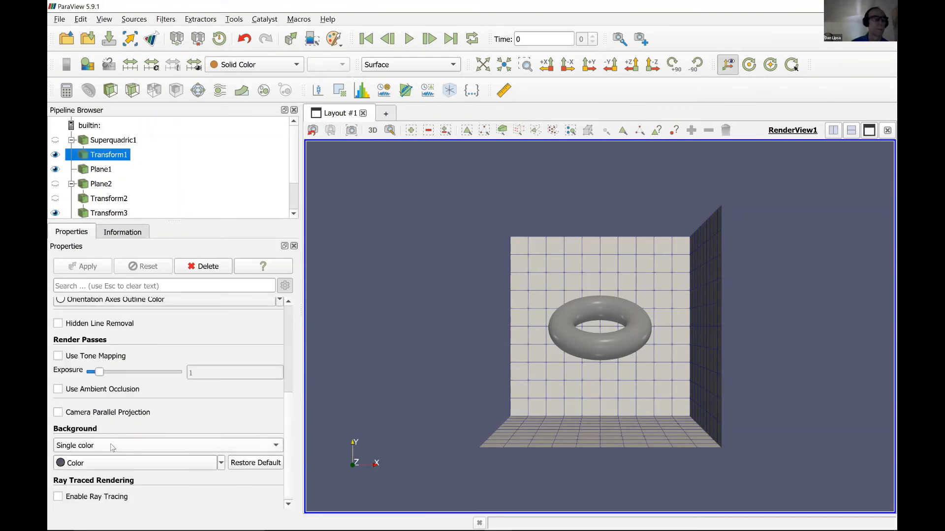
left_click(112, 445)
left_click(94, 488)
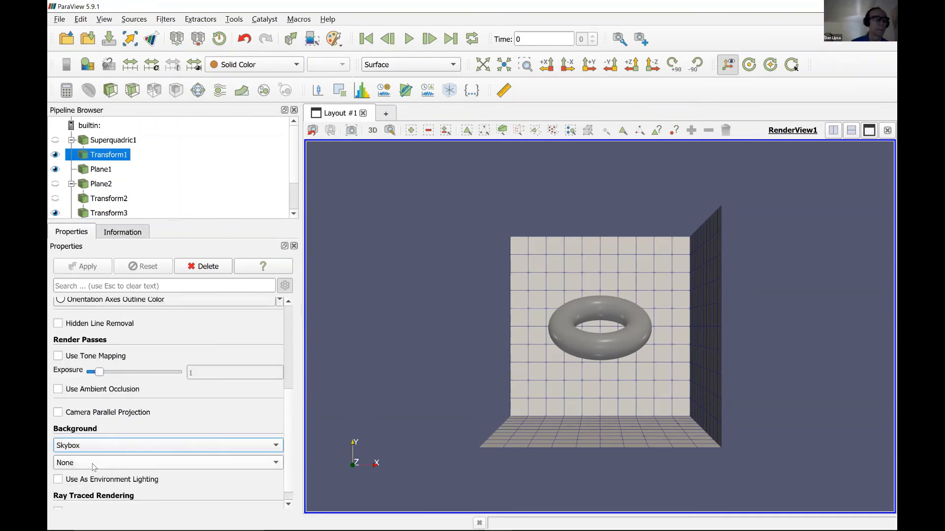
Load autoshop4.png as the skybox texture and use it as environment lighting.
left_click(94, 464)
left_click(95, 472)
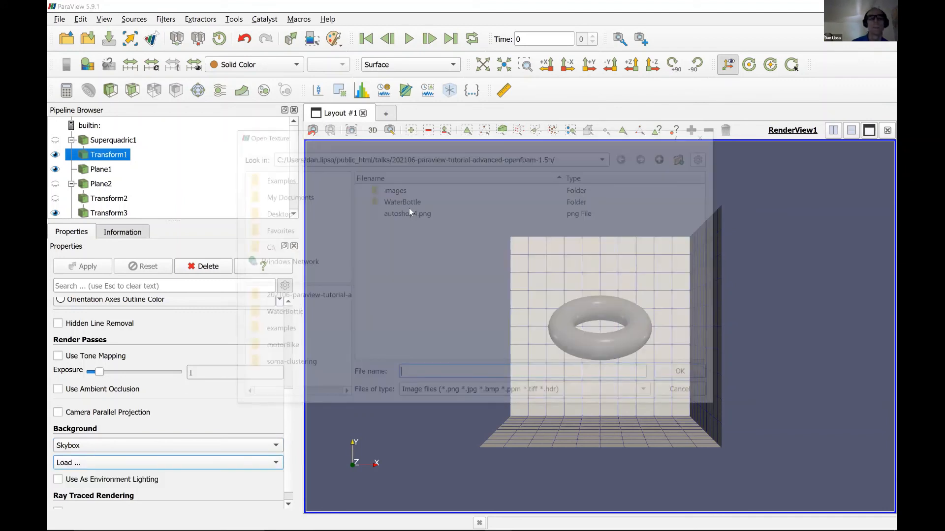
double_click(409, 211)
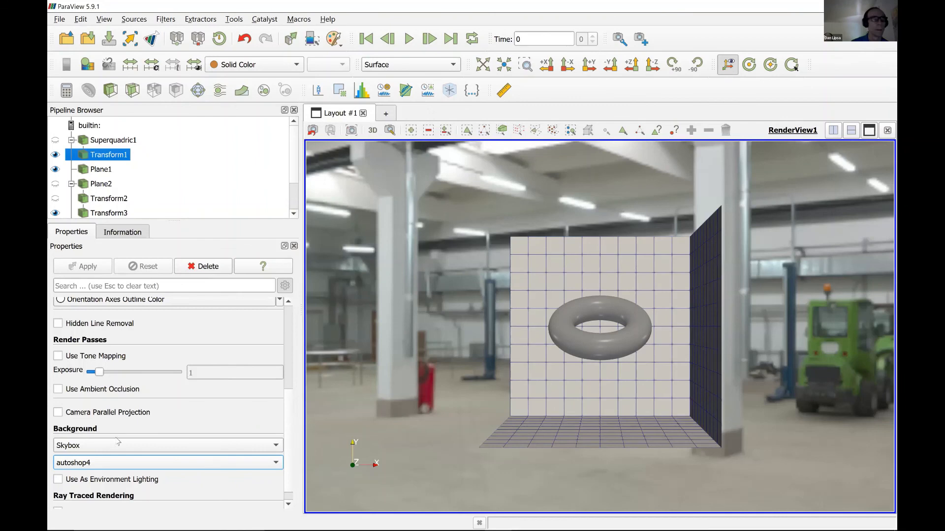
left_click(57, 480)
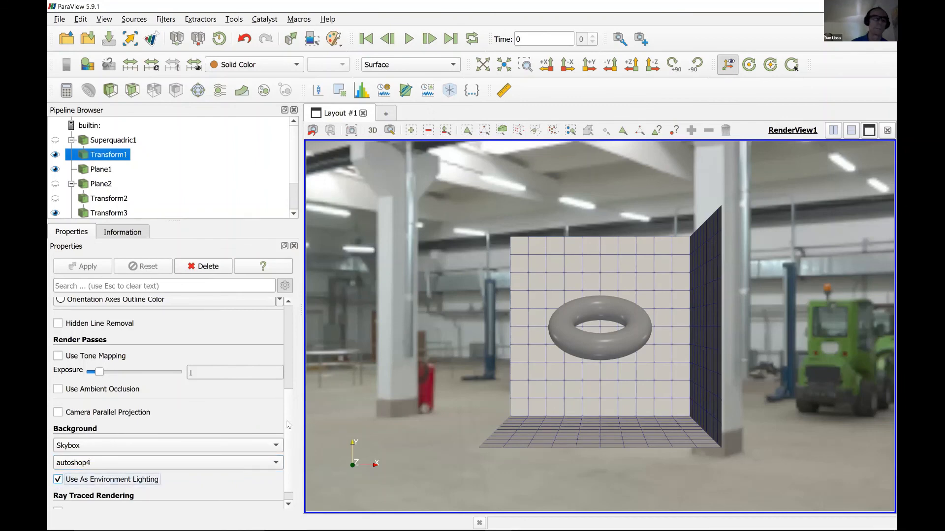
Make the torus mirror-like by setting its roughness to 0 and metallic to 1.
scroll(290, 363, "up", 4)
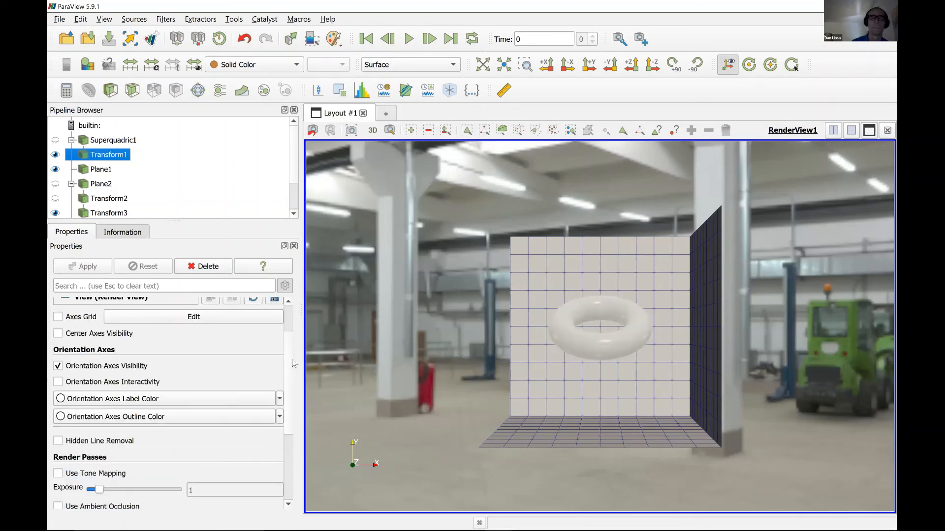
scroll(69, 329, "up", 2)
left_click(69, 327)
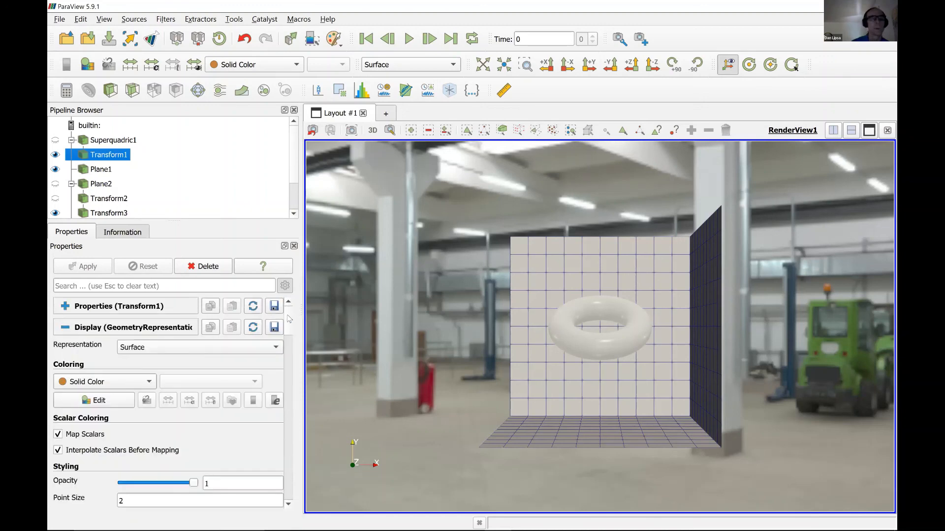
scroll(288, 325, "down", 3)
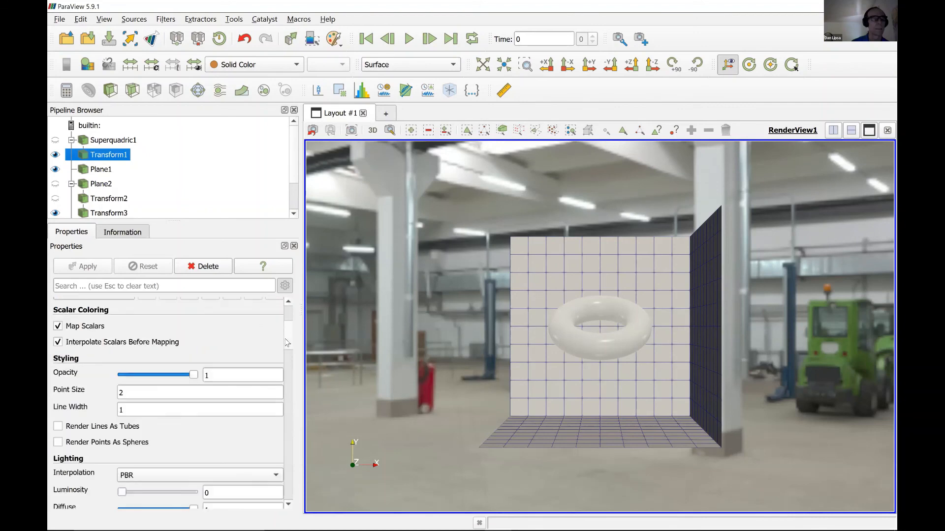
scroll(127, 452, "down", 2)
left_click_drag(122, 470, 114, 453)
double_click(212, 471)
type("1")
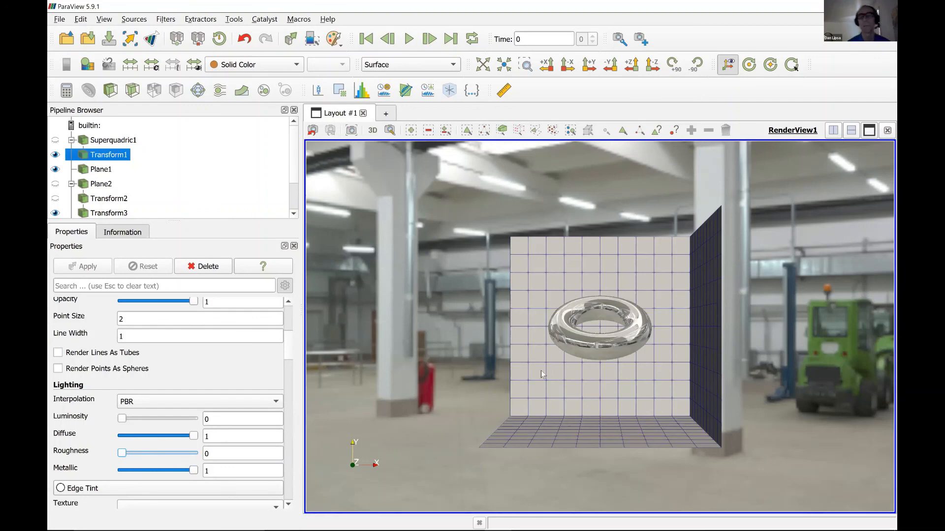
Examine the workshop reflections on the torus surface from close up and from a slightly different angle.
left_click_drag(543, 374, 664, 322)
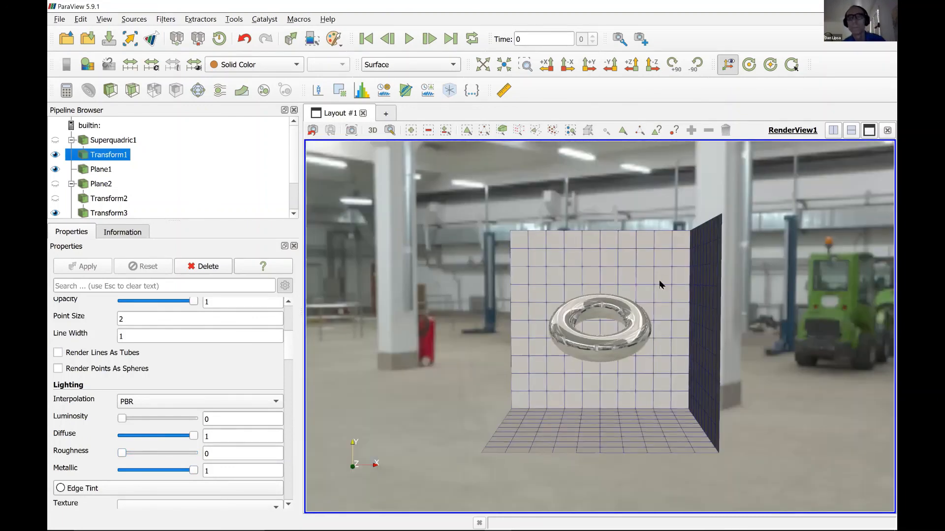
right_click_drag(652, 331, 657, 287)
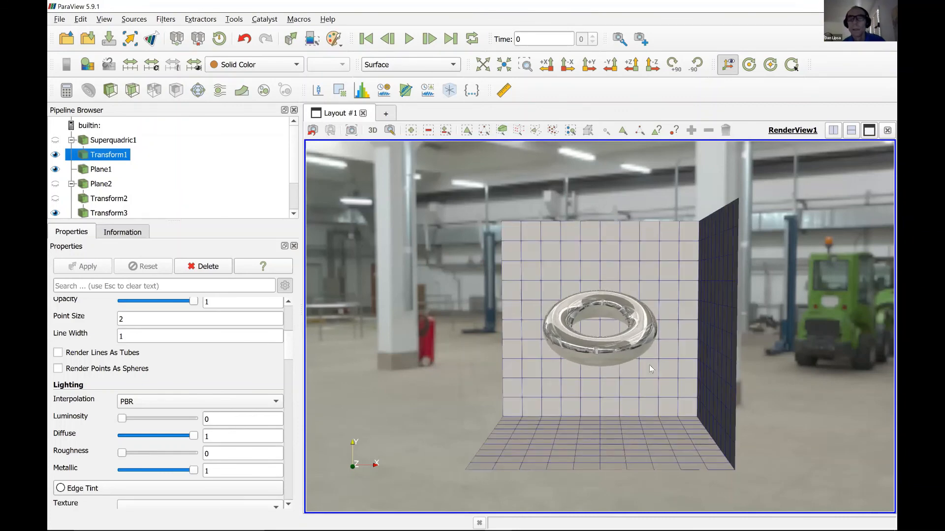
right_click_drag(649, 365, 641, 436)
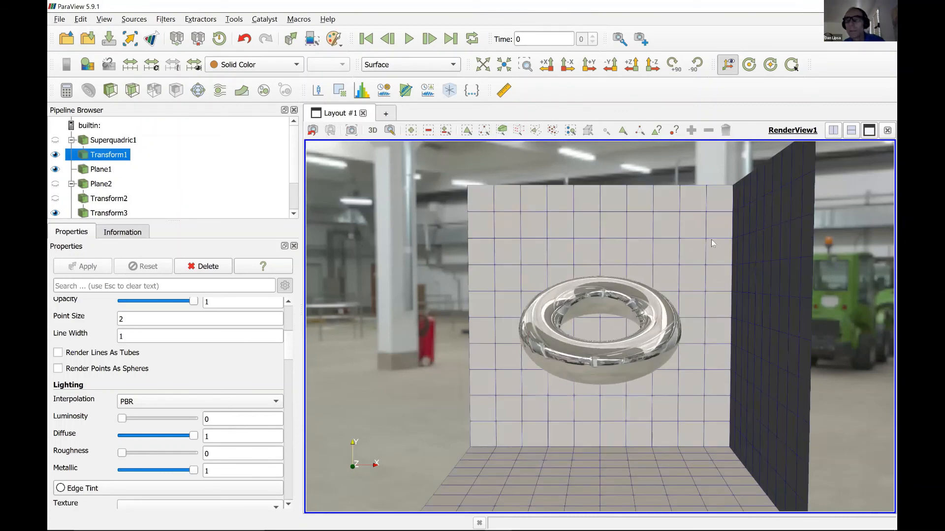
right_click_drag(519, 239, 763, 302)
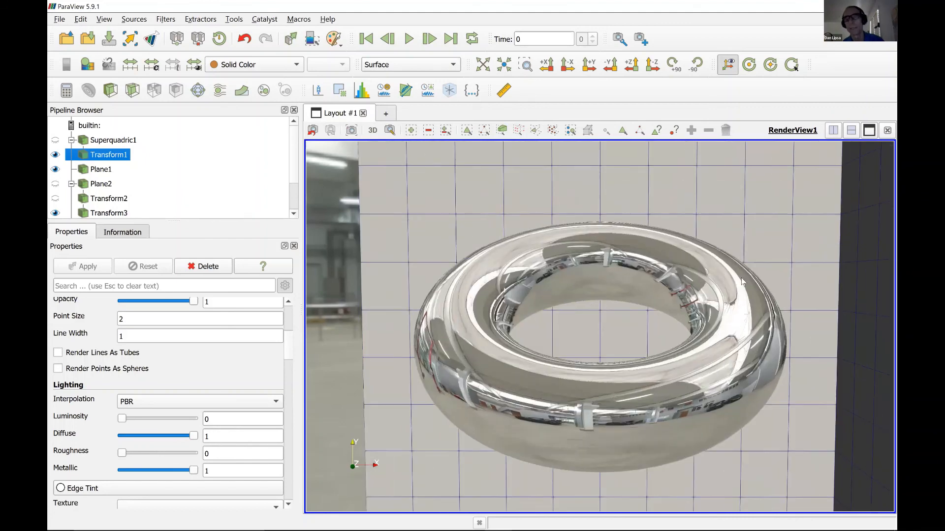
right_click_drag(733, 220, 731, 224)
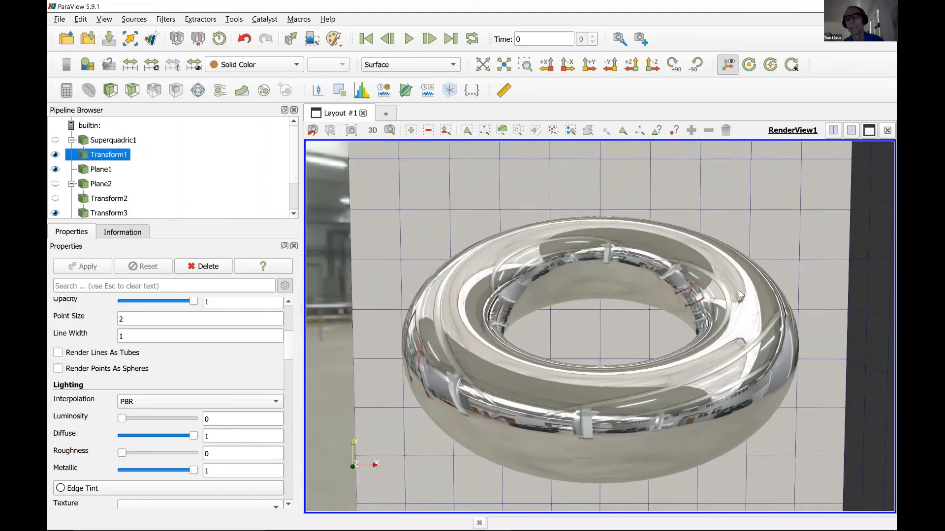
right_click_drag(737, 255, 730, 231)
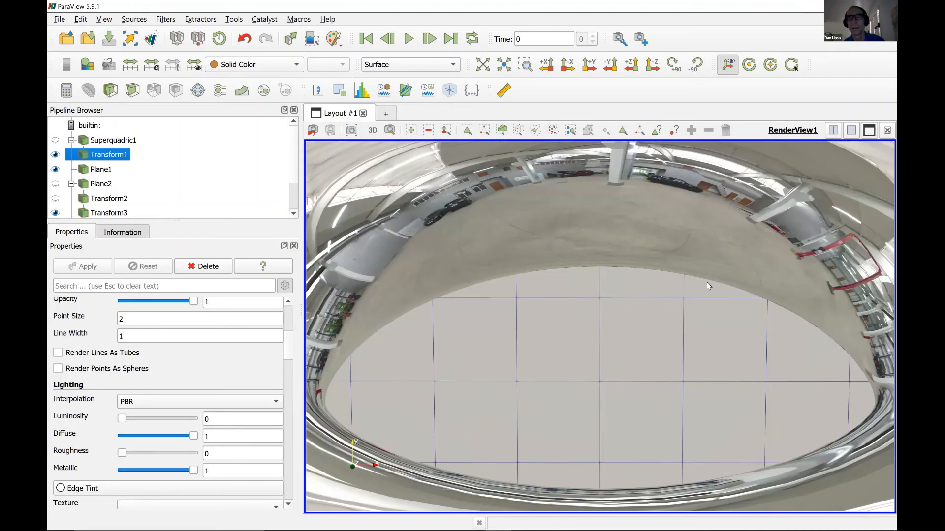
scroll(683, 336, "down", 5)
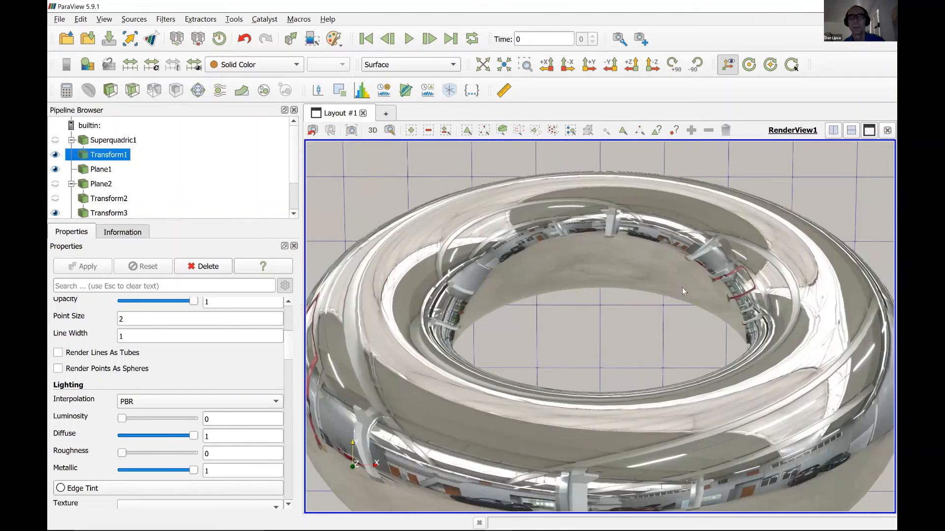
Enable ray tracing for the render view showing the whole torus and its surrounding grid planes.
scroll(645, 289, "down", 10)
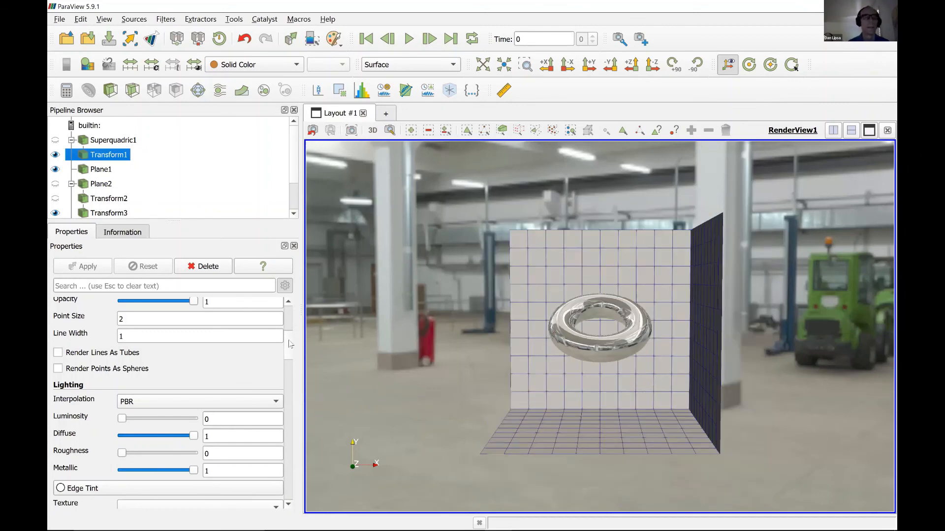
scroll(287, 443, "down", 1)
scroll(287, 463, "down", 10)
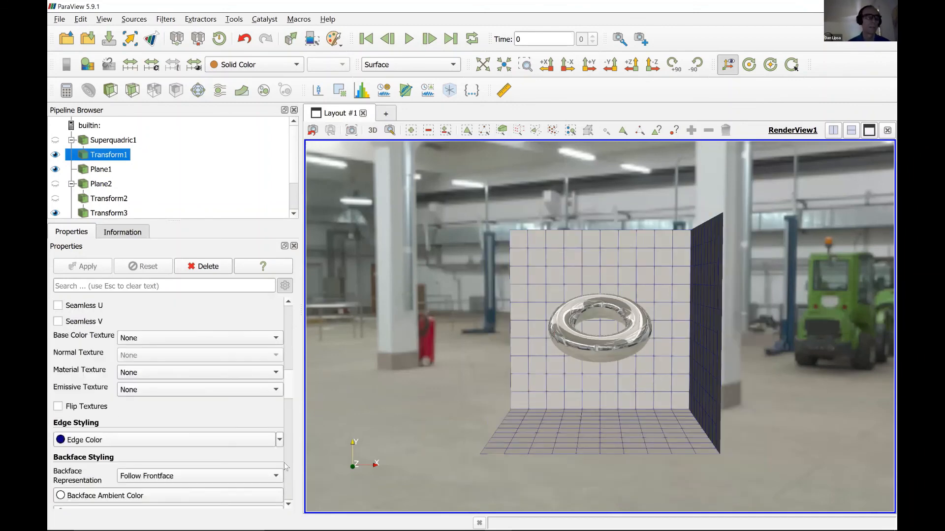
scroll(109, 498, "down", 8)
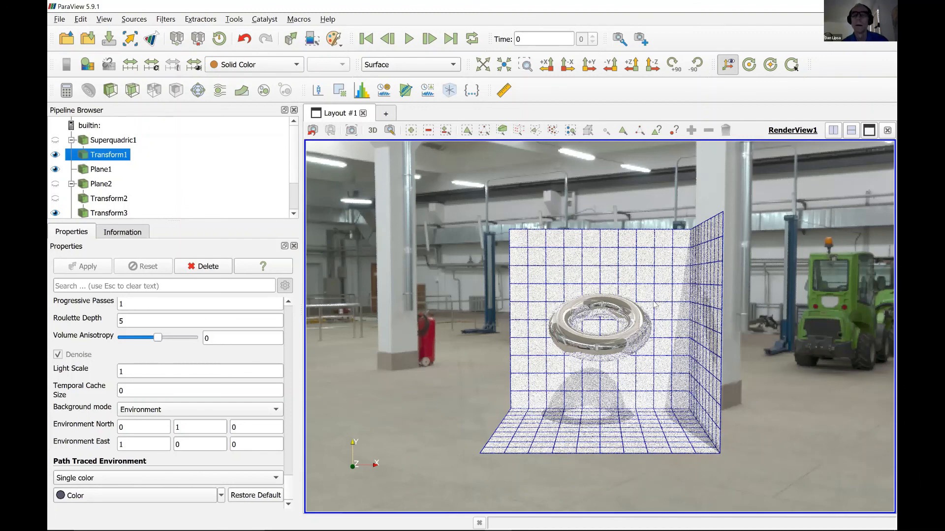
middle_click_drag(655, 305, 653, 276)
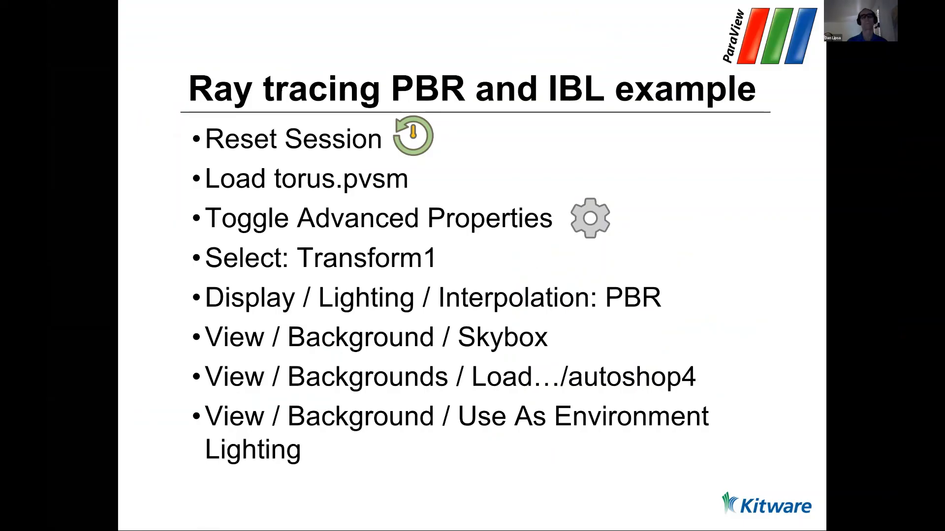
key("Right")
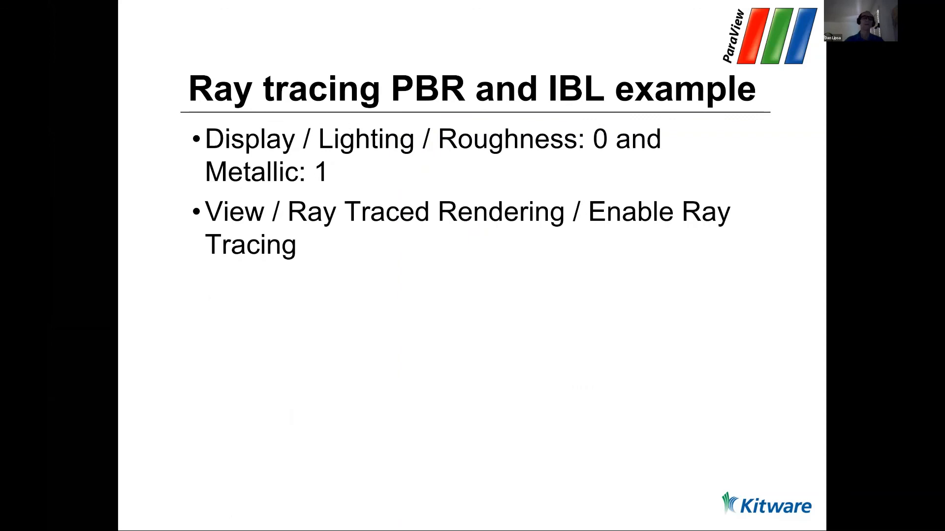
key("Right")
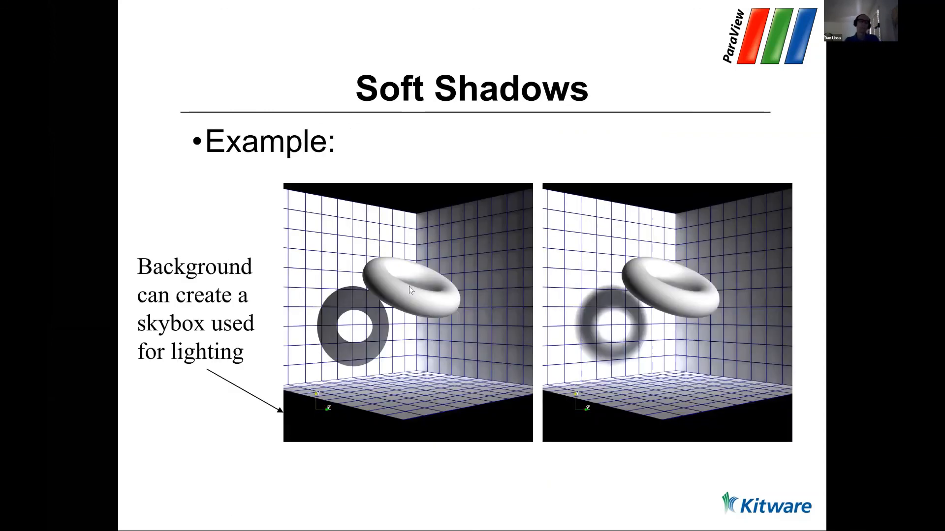